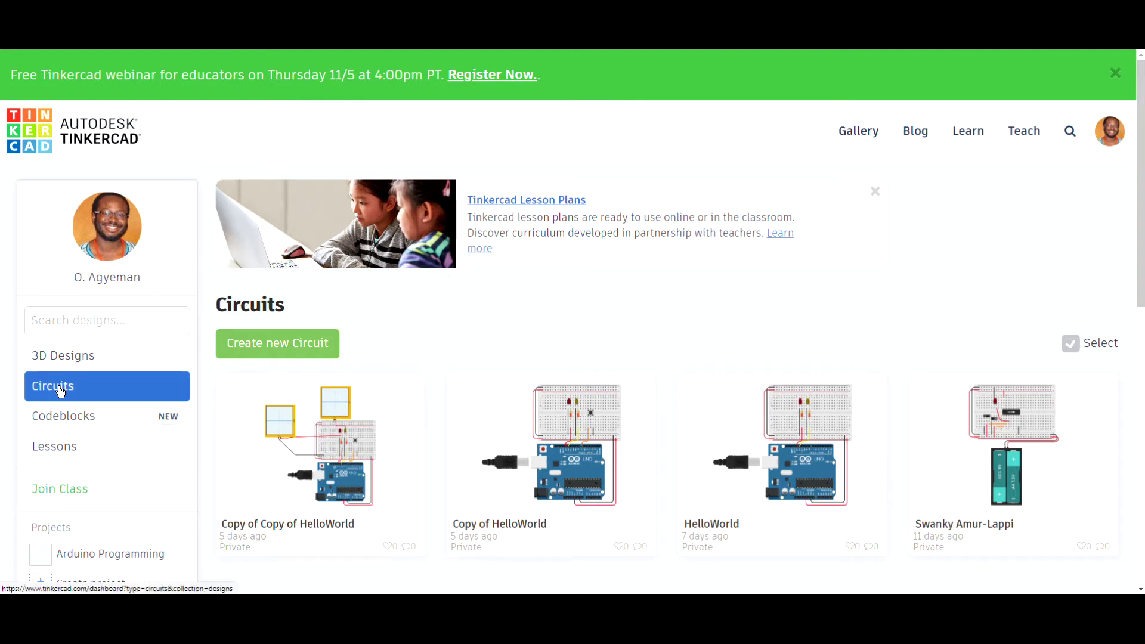
# Create a new circuit, search the components for "ardui", and place the starter that combines a breadboard with an Arduino Uno.
pyautogui.click(261, 343)
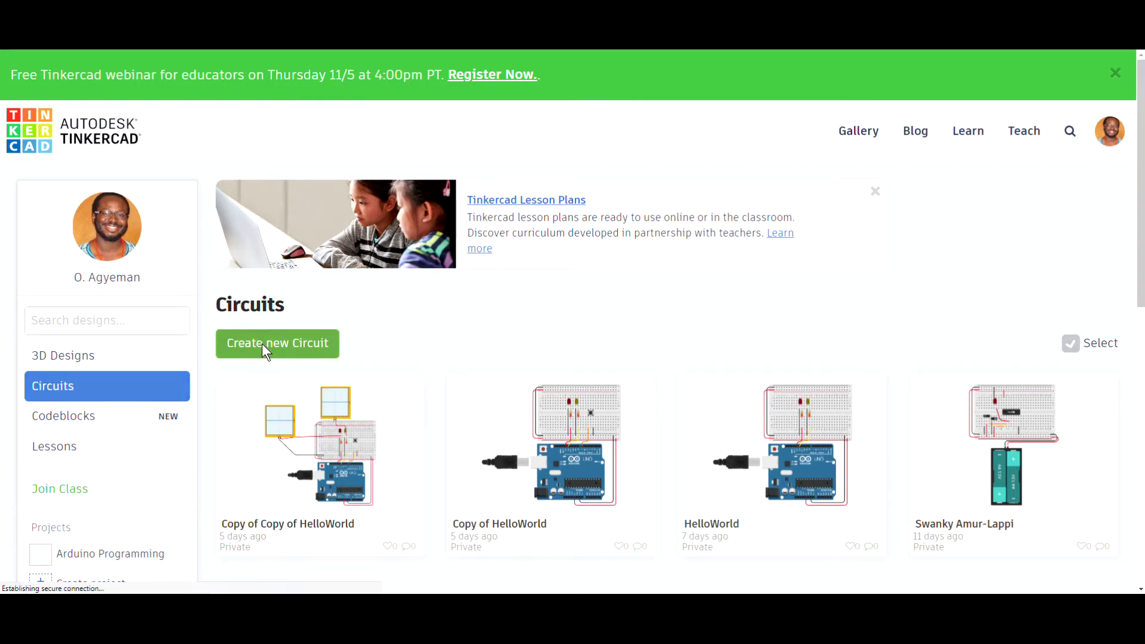
pyautogui.write('ardui')
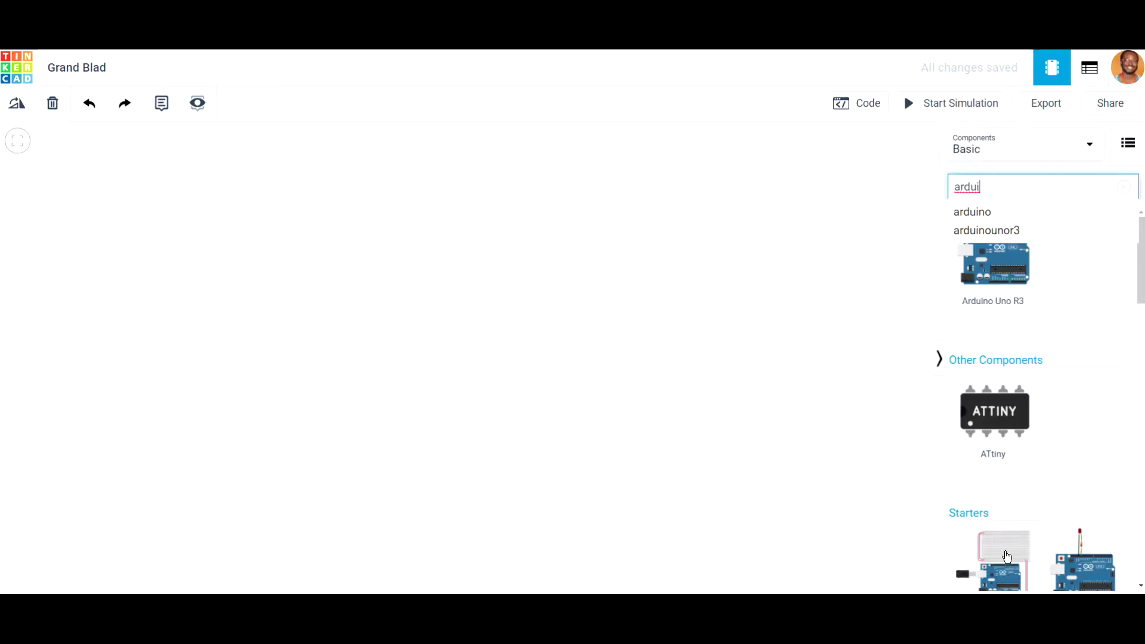
pyautogui.moveTo(1006, 556); pyautogui.dragTo(324, 371)
# Search the components for "lcd" and place an LCD 16 x 2 beside the breadboard.
pyautogui.click(999, 185)
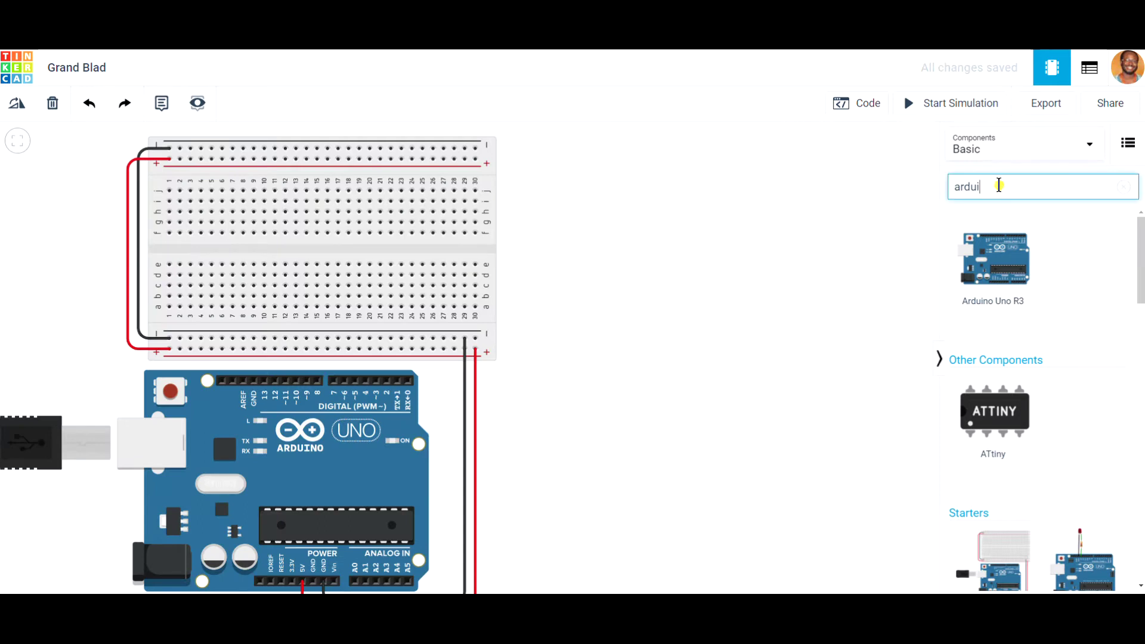
pyautogui.moveTo(999, 184); pyautogui.dragTo(895, 179)
pyautogui.press('BackSpace')
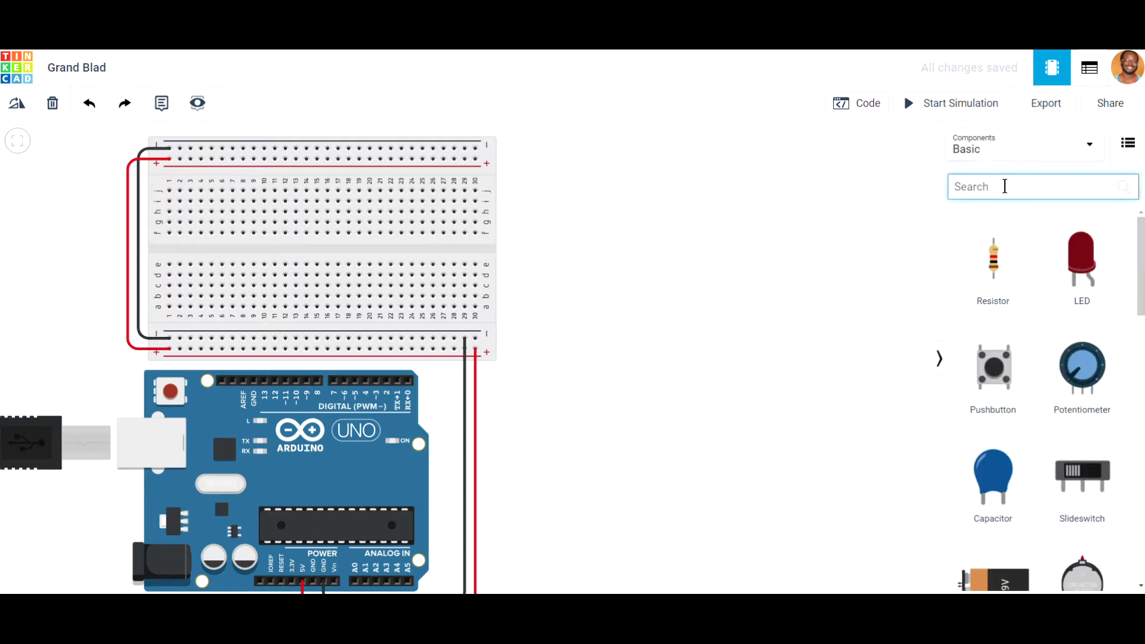
pyautogui.write('lcd')
pyautogui.moveTo(1004, 292); pyautogui.dragTo(671, 275)
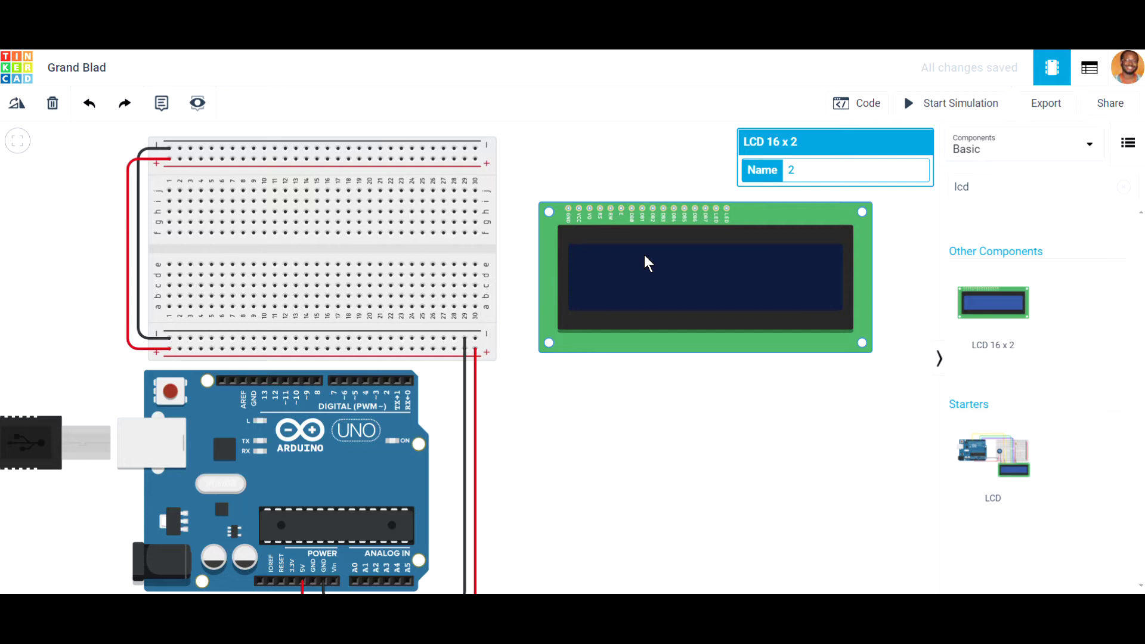
# Rotate the LCD 180 degrees so its pins face downward, and move it closer to the breadboard's upper half.
pyautogui.press('r')
pyautogui.press('r')
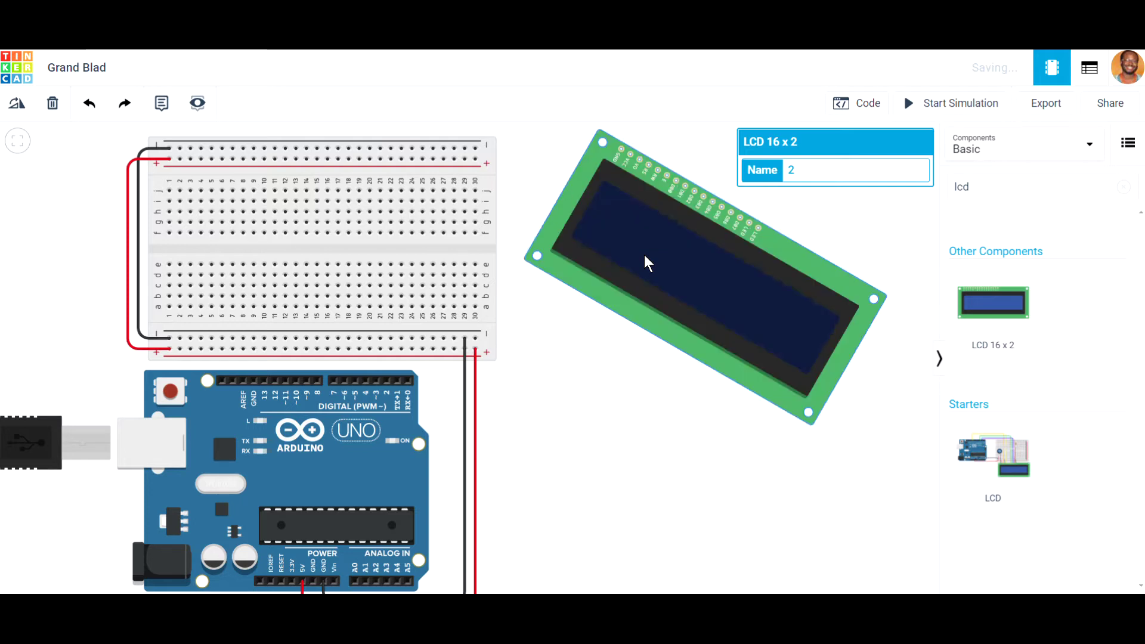
pyautogui.press('r')
pyautogui.press('r')
pyautogui.moveTo(728, 249); pyautogui.dragTo(695, 205)
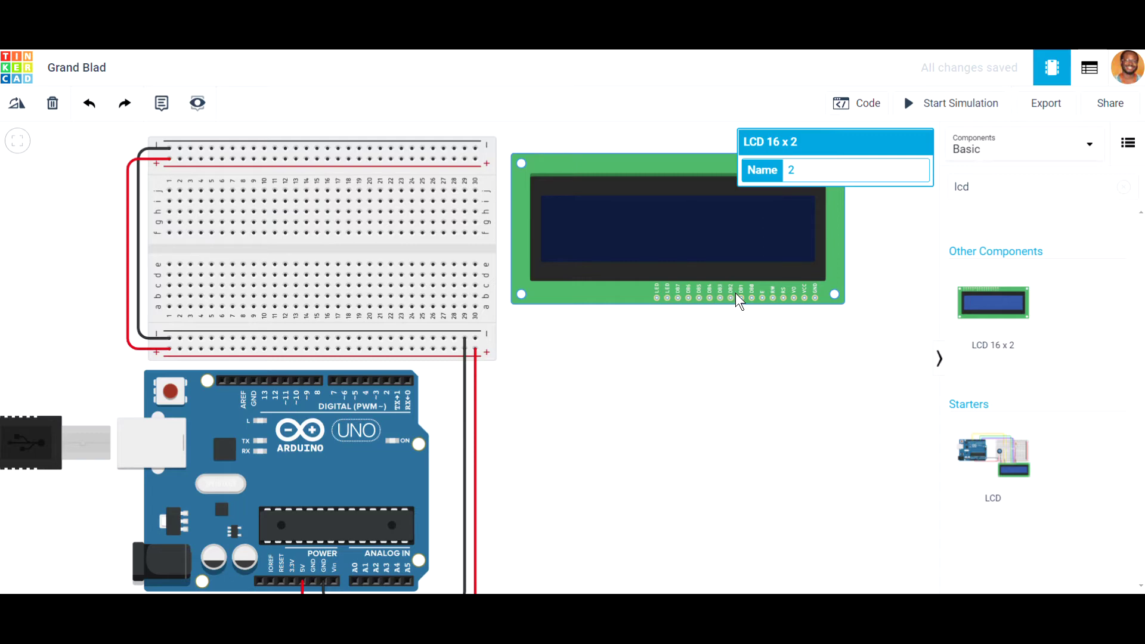
# Examine the LCD's pins up close, including DB6, Enable, Read/Write, Contrast, Power and Ground.
pyautogui.scroll(1, 735, 299)
pyautogui.scroll(3, 735, 294)
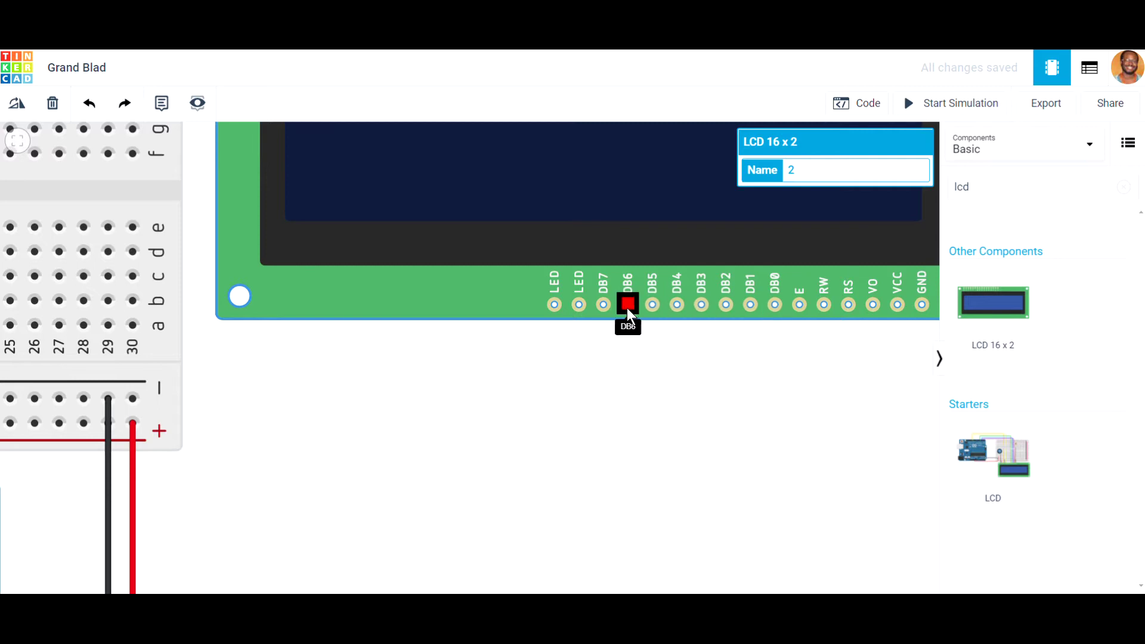
pyautogui.scroll(-1, 626, 307)
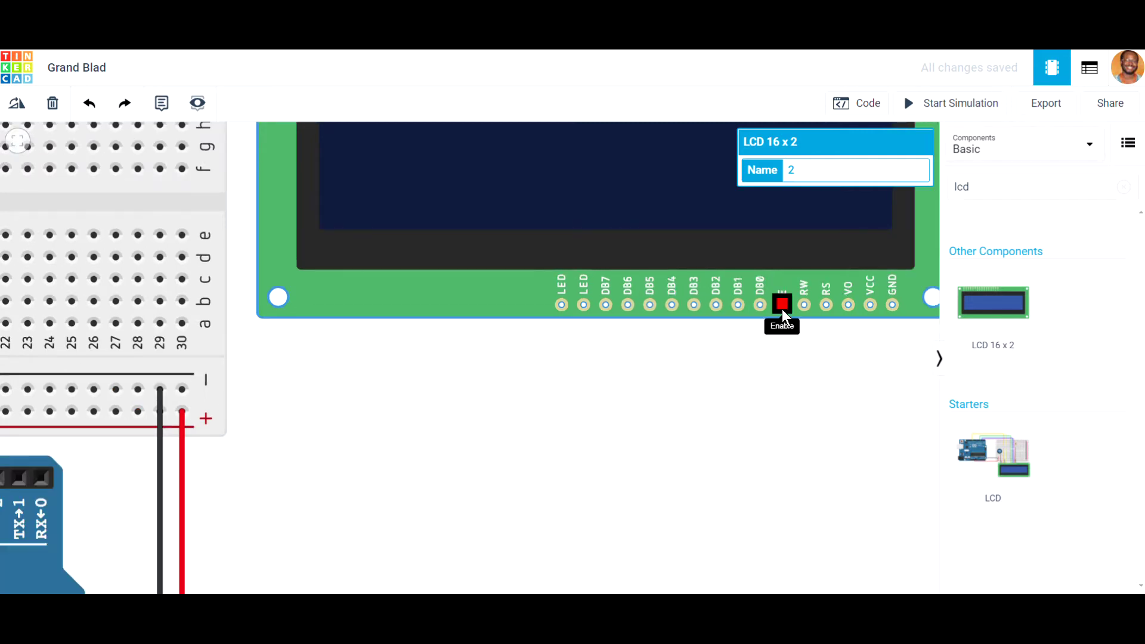
pyautogui.scroll(-1, 782, 309)
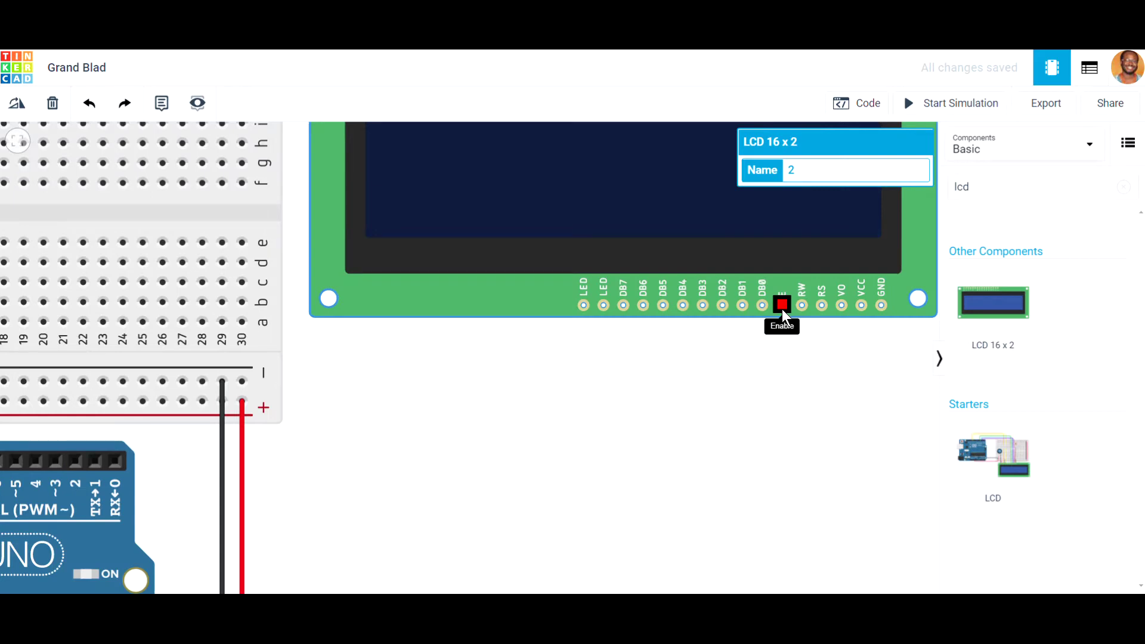
pyautogui.scroll(-2, 782, 309)
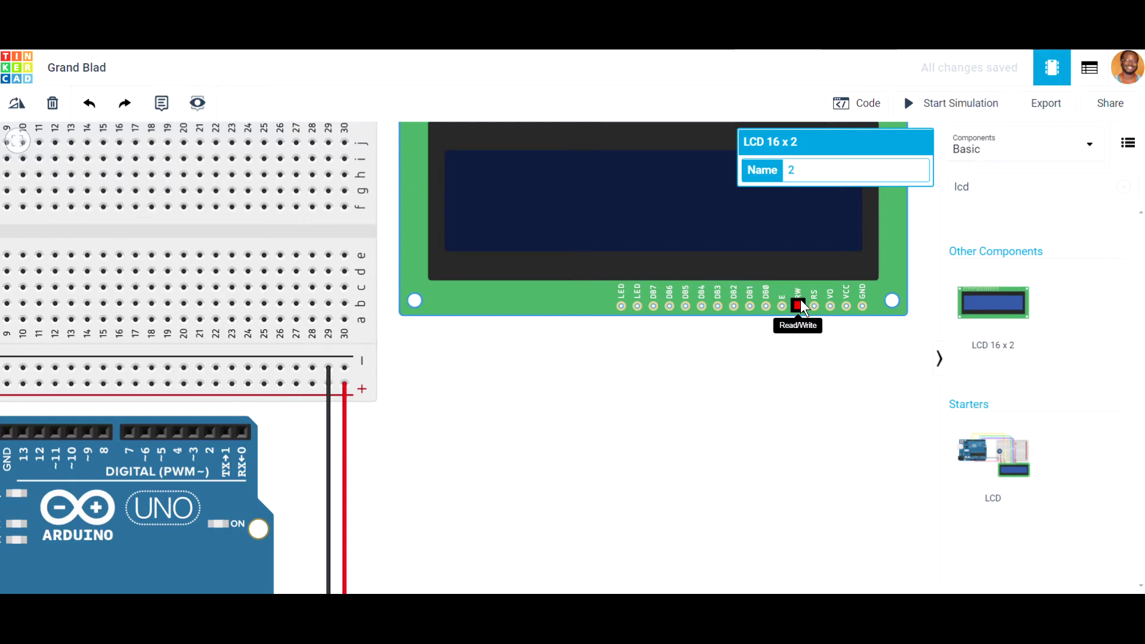
pyautogui.scroll(1, 826, 302)
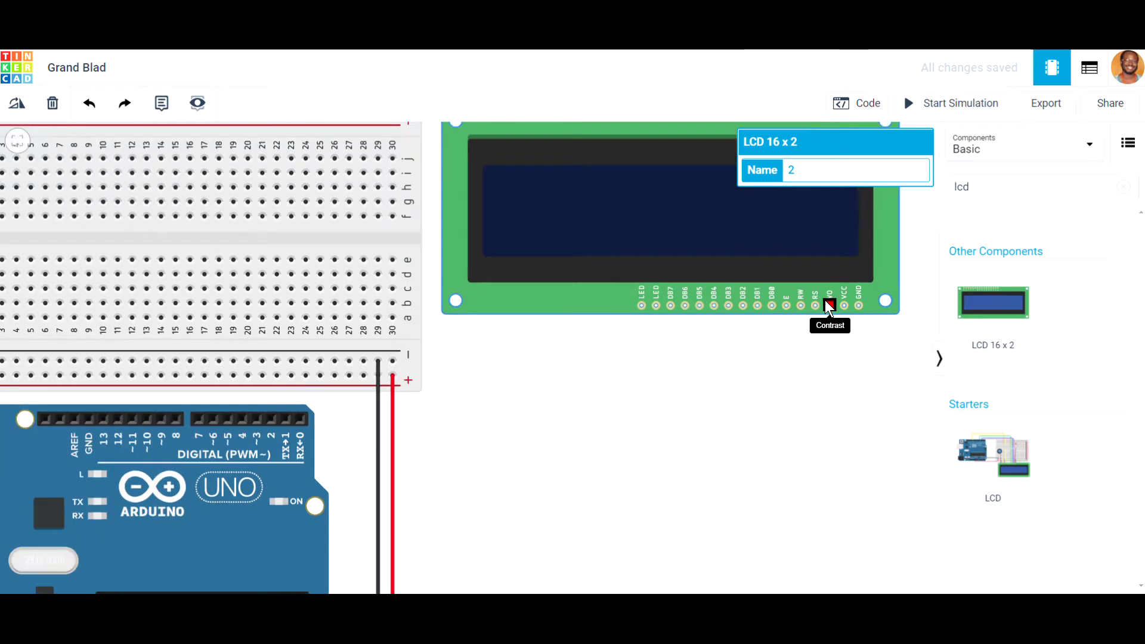
pyautogui.scroll(-1, 814, 302)
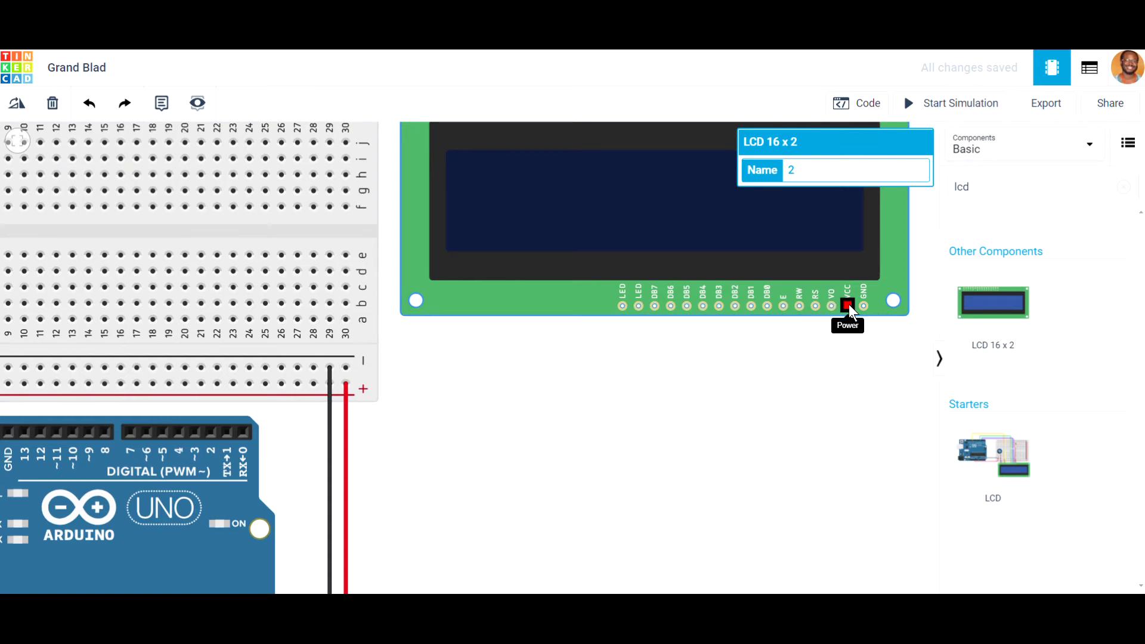
pyautogui.scroll(-2, 862, 305)
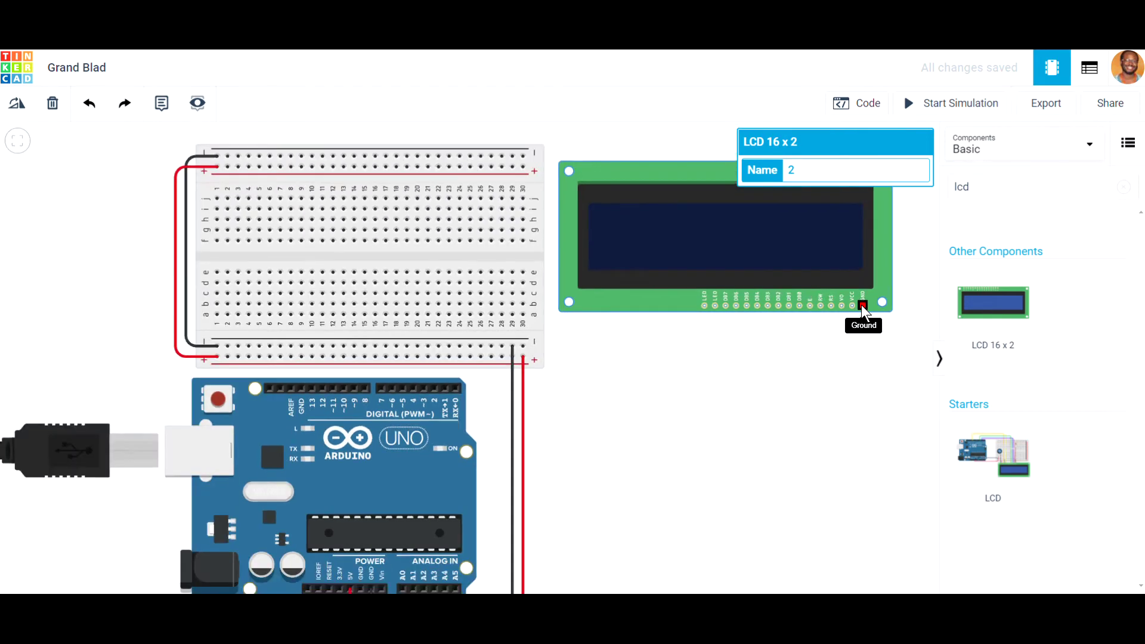
# Wire the LCD's GND pin to the breadboard's lower negative rail at column 30 with a square bend, and colour the wire black.
pyautogui.moveTo(626, 224)
pyautogui.mouseDown()
pyautogui.moveTo(610, 193)
pyautogui.moveTo(629, 253)
pyautogui.moveTo(629, 238)
pyautogui.mouseUp()
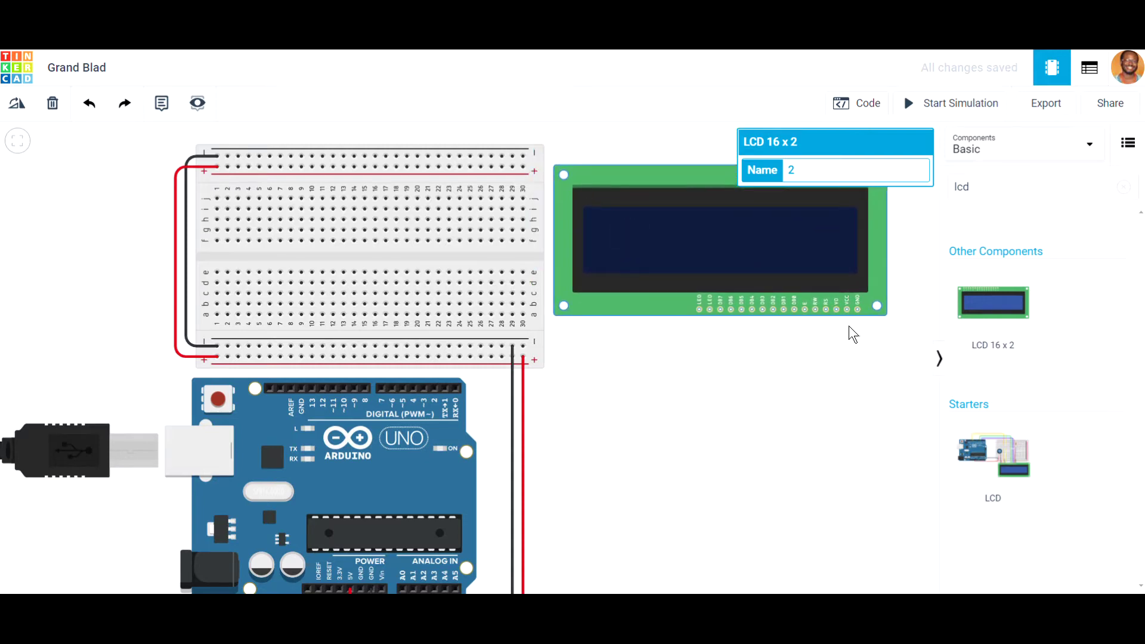
pyautogui.click(857, 309)
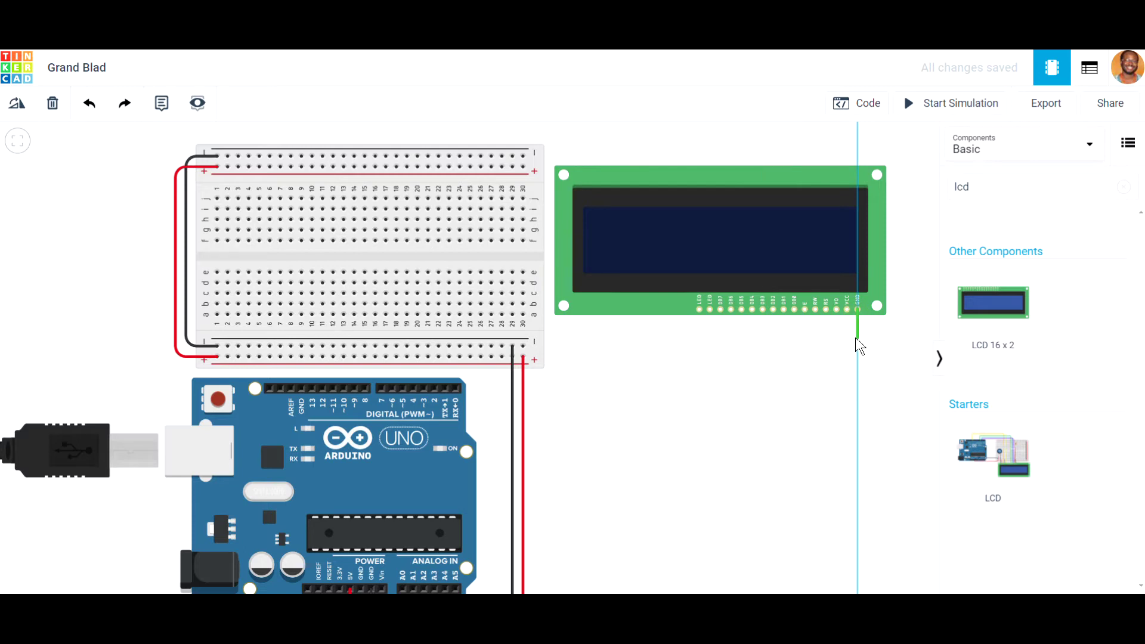
pyautogui.click(523, 346)
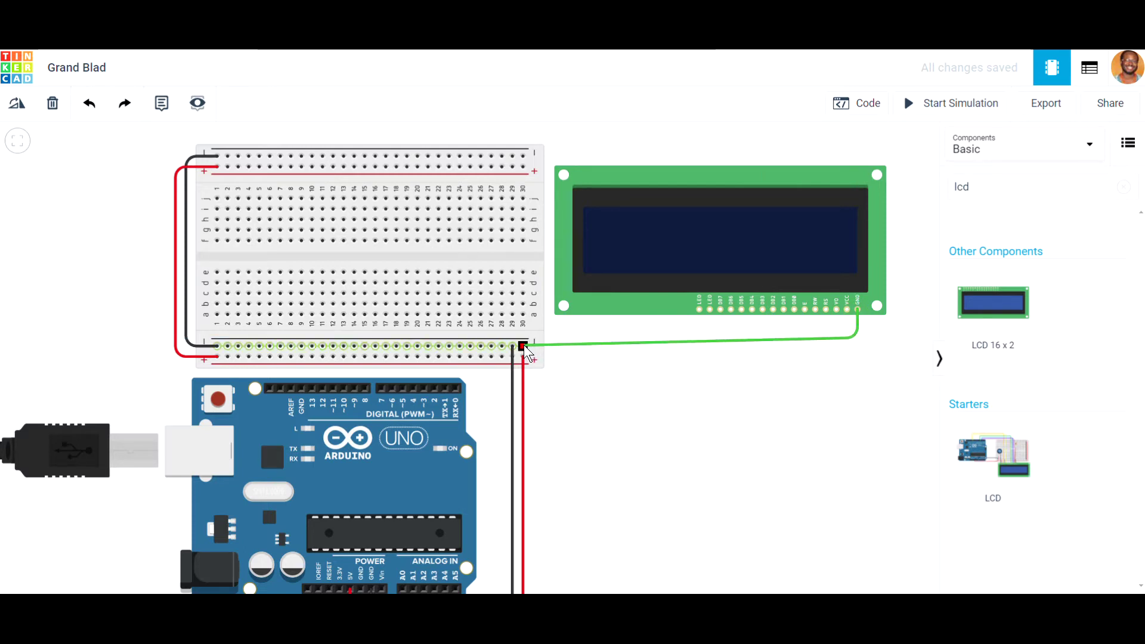
pyautogui.click(524, 345)
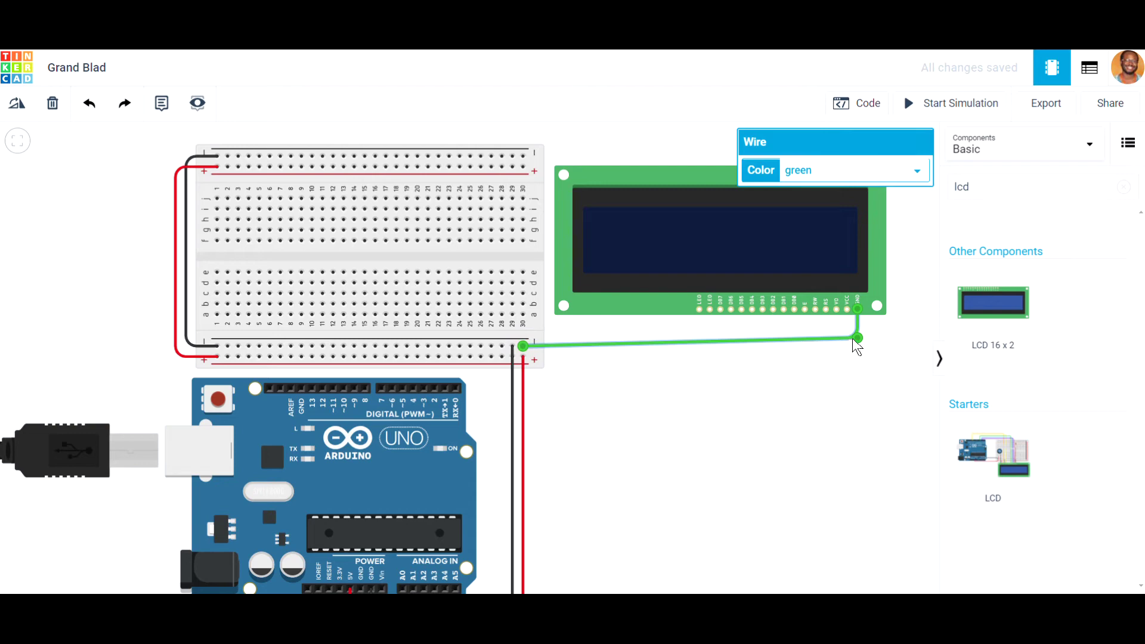
pyautogui.moveTo(858, 338); pyautogui.dragTo(858, 349)
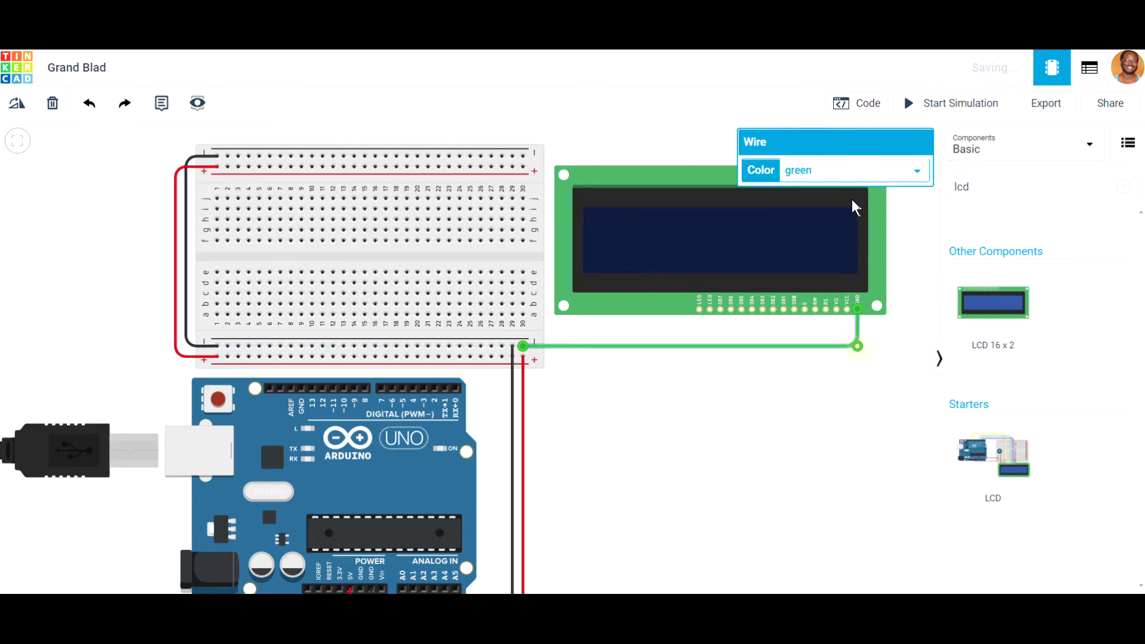
pyautogui.click(851, 171)
pyautogui.click(805, 188)
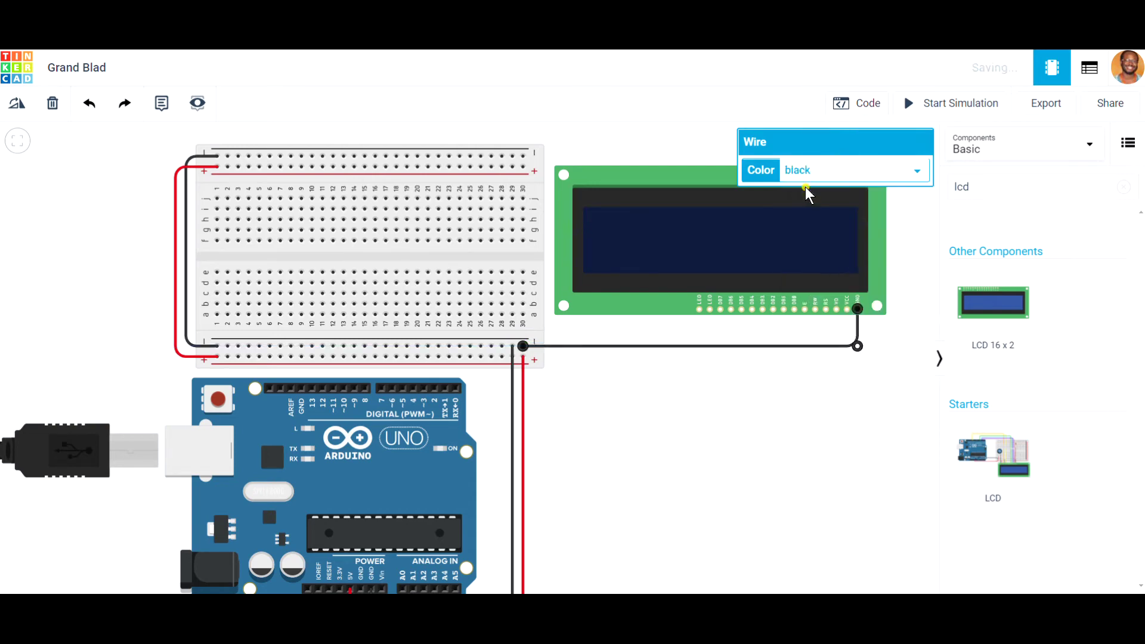
# Wire the LCD's VCC pin to the breadboard's lower positive rail at column 28 and straighten the wire's bend.
pyautogui.click(846, 308)
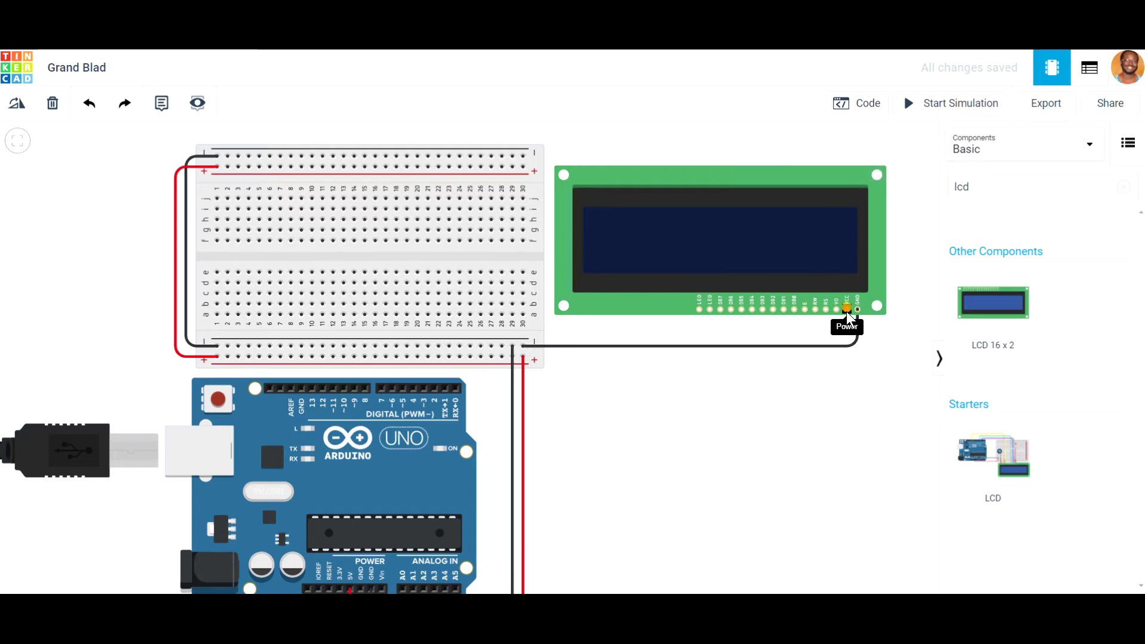
pyautogui.click(847, 353)
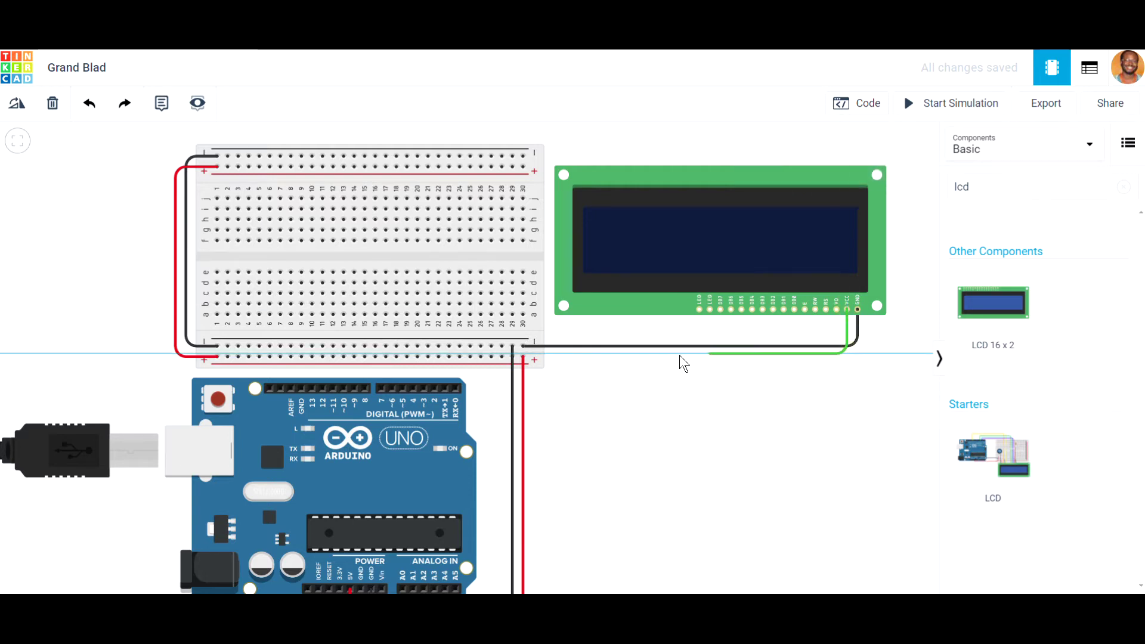
pyautogui.click(501, 355)
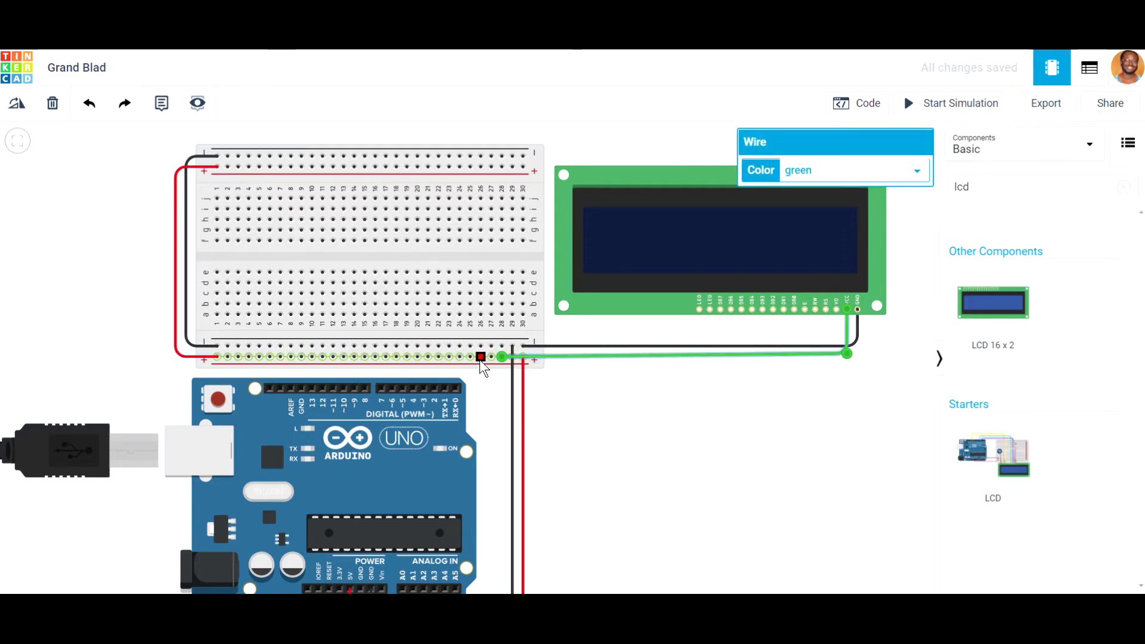
pyautogui.scroll(-2, 462, 505)
pyautogui.click(567, 465)
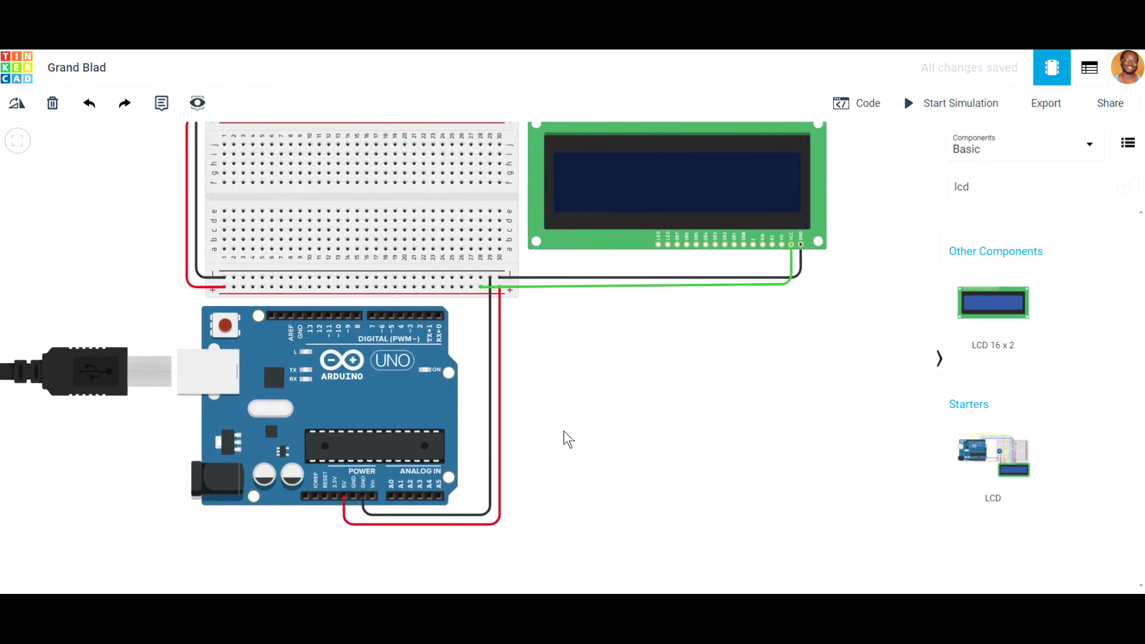
pyautogui.scroll(2, 334, 550)
pyautogui.scroll(-2, 342, 408)
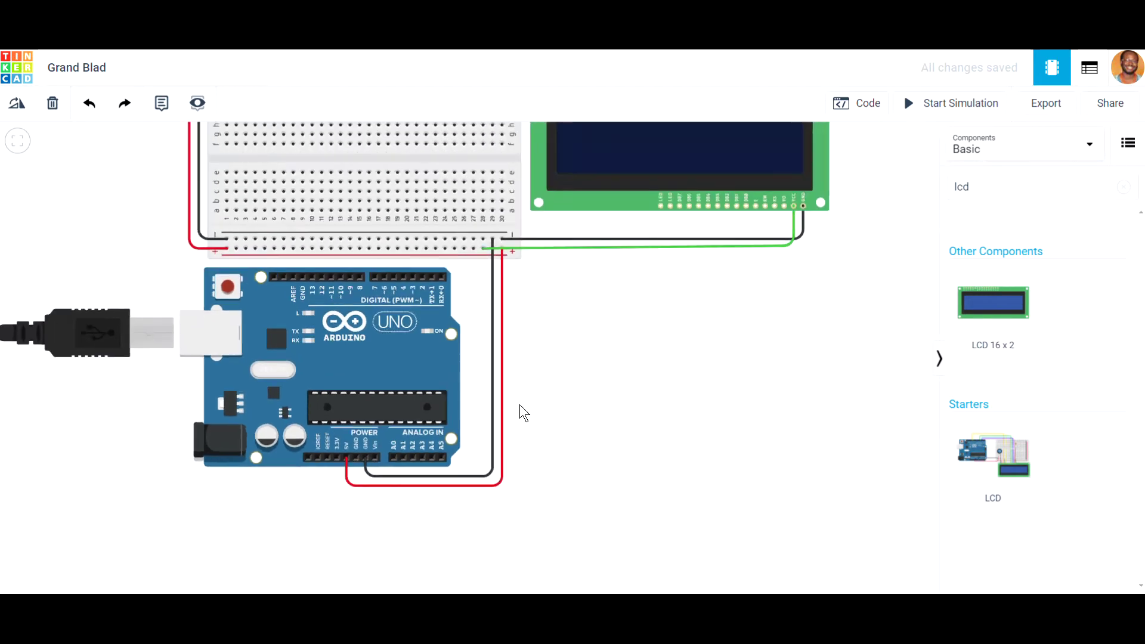
pyautogui.moveTo(642, 361); pyautogui.dragTo(641, 477)
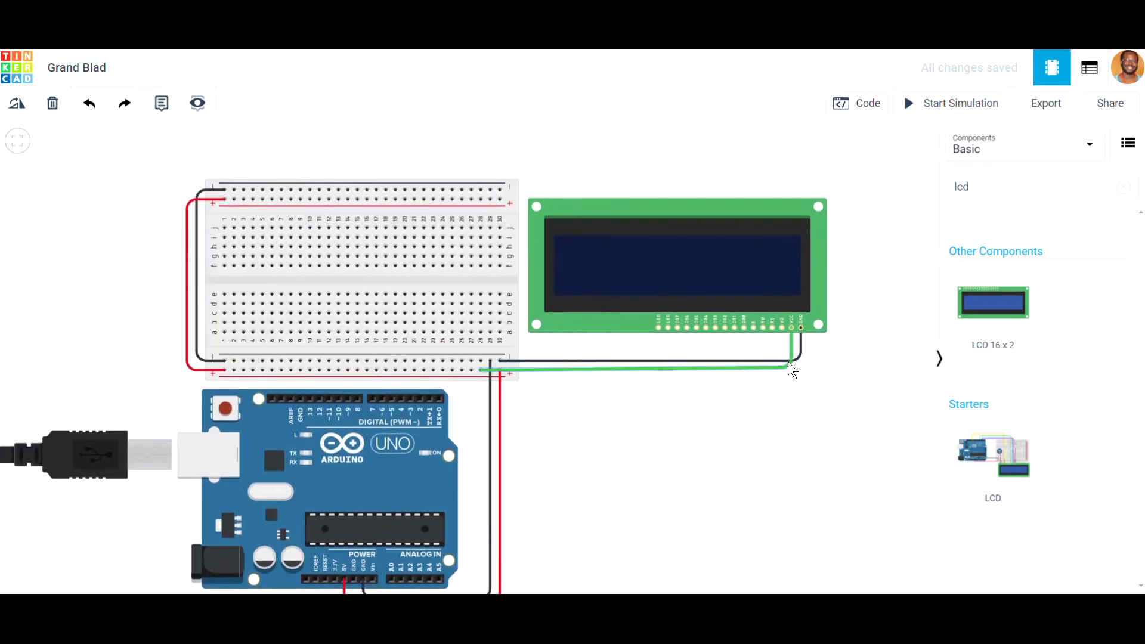
pyautogui.click(786, 367)
pyautogui.moveTo(789, 367); pyautogui.dragTo(792, 367)
# Move the LCD slightly upward, away from its wires' bends, and colour the VCC wire red.
pyautogui.click(617, 233)
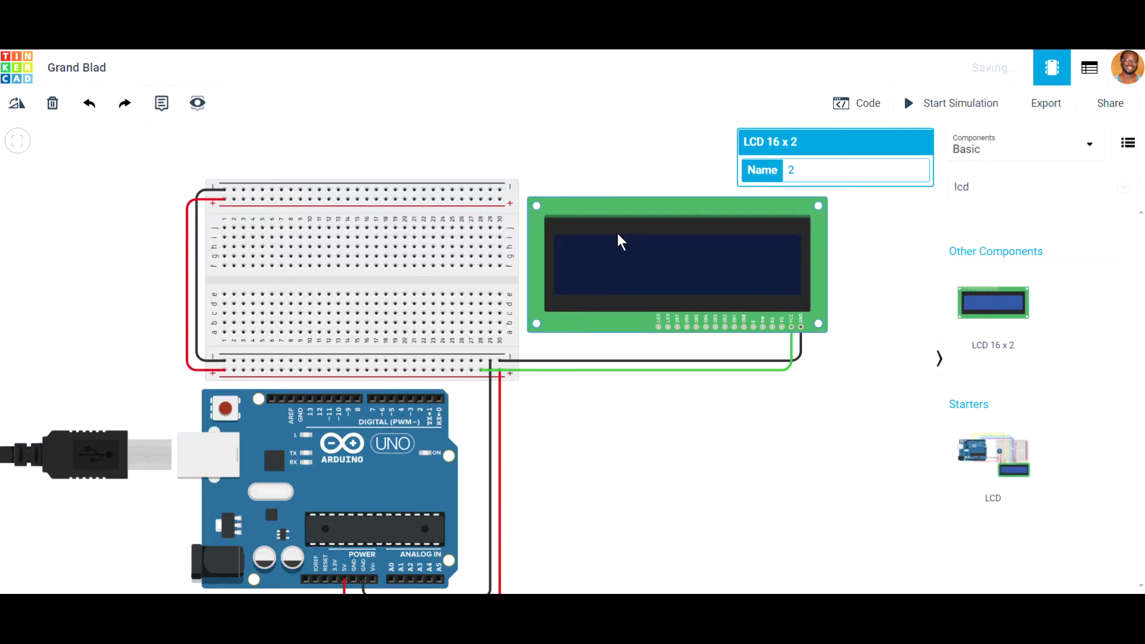
pyautogui.moveTo(617, 234); pyautogui.dragTo(617, 209)
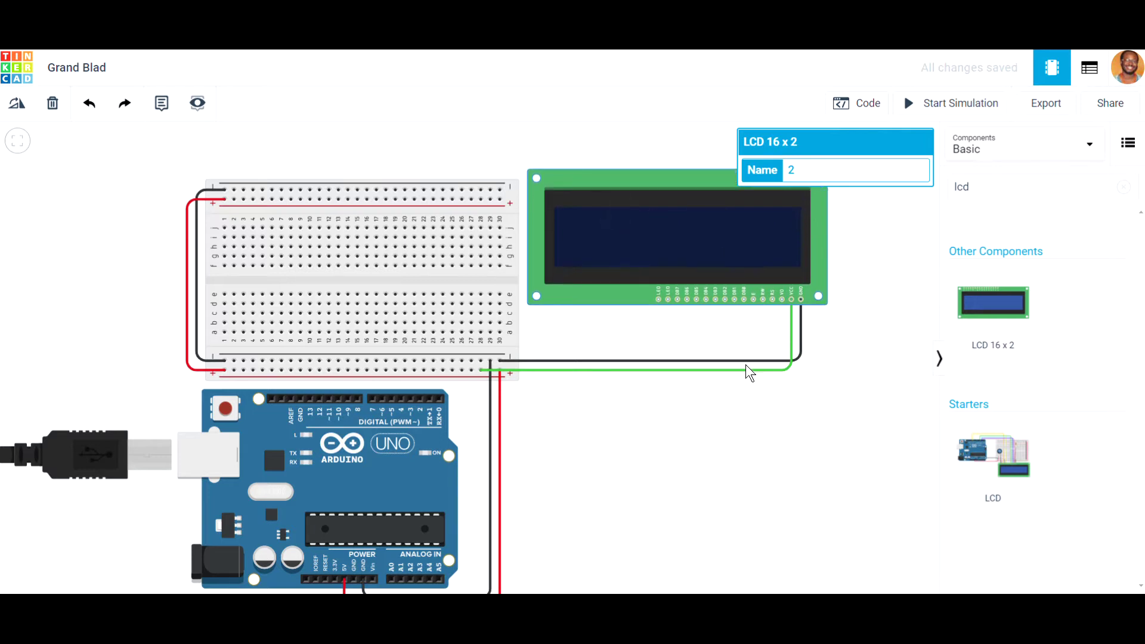
pyautogui.click(789, 364)
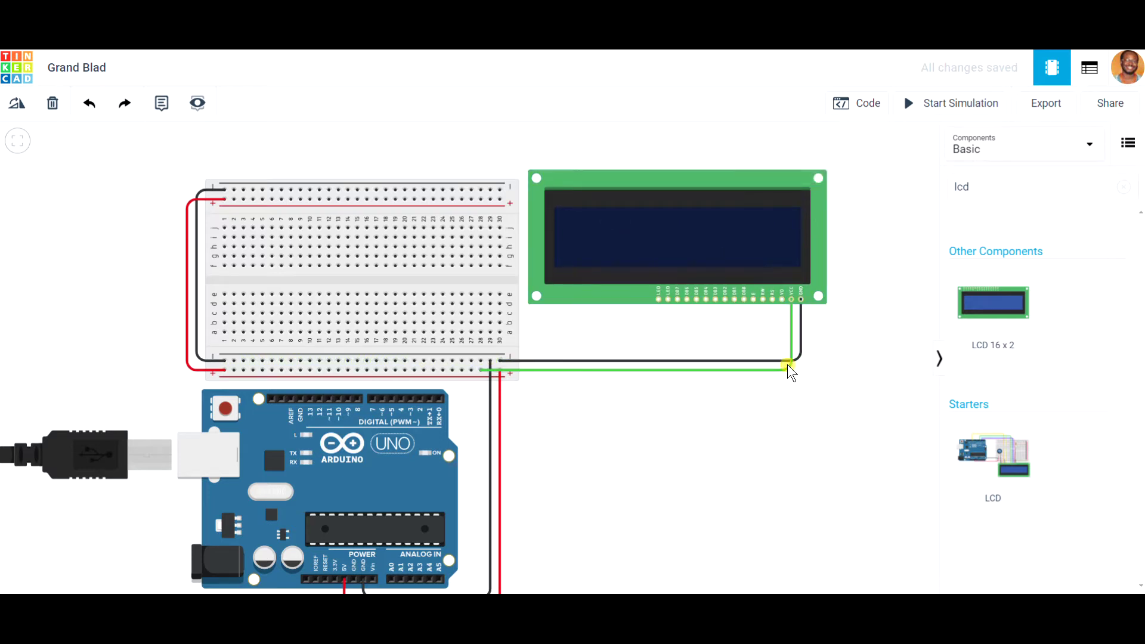
pyautogui.click(789, 368)
pyautogui.click(837, 170)
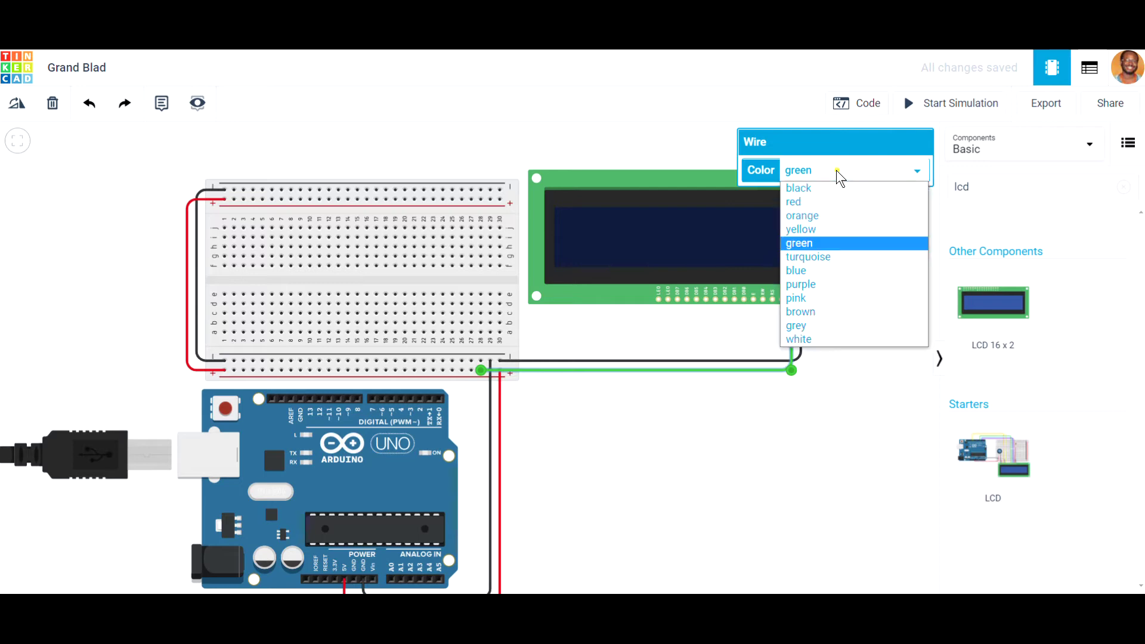
pyautogui.click(822, 202)
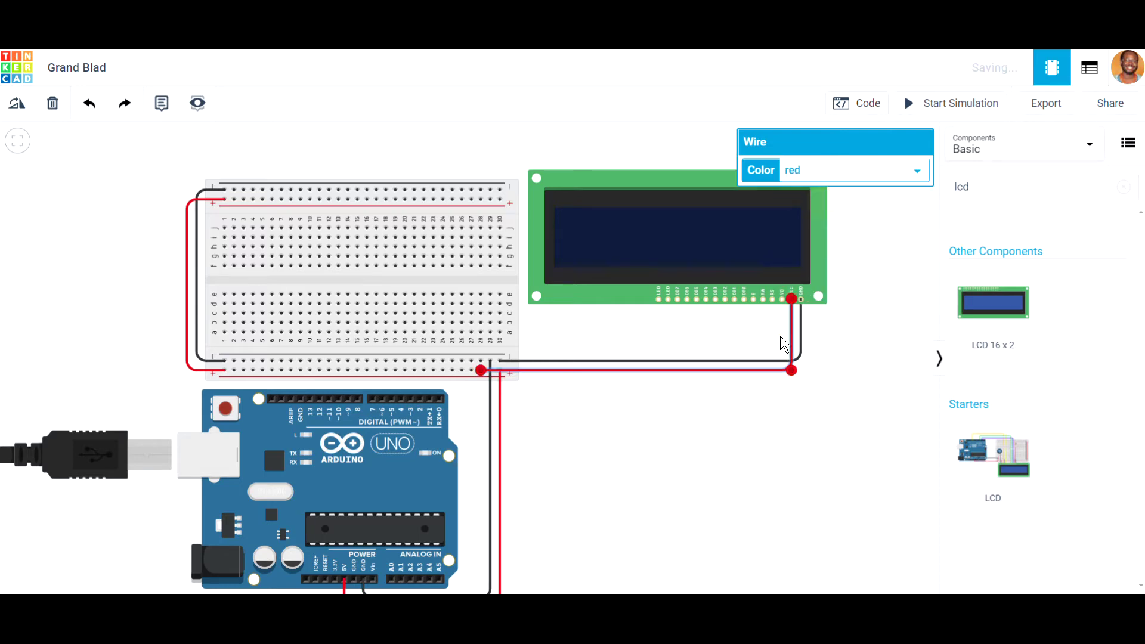
pyautogui.click(847, 373)
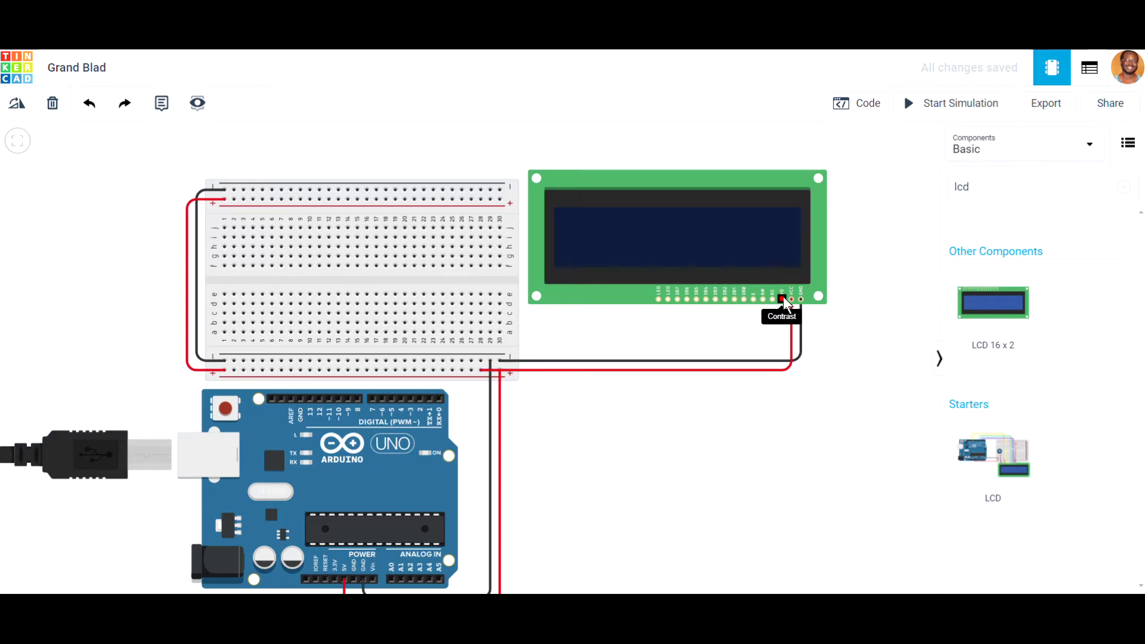
# Check the LCD's contrast pin, and switch to the LCM1602K-NSW-FBS-3.3V datasheet showing the interface pin description.
pyautogui.scroll(5, 784, 302)
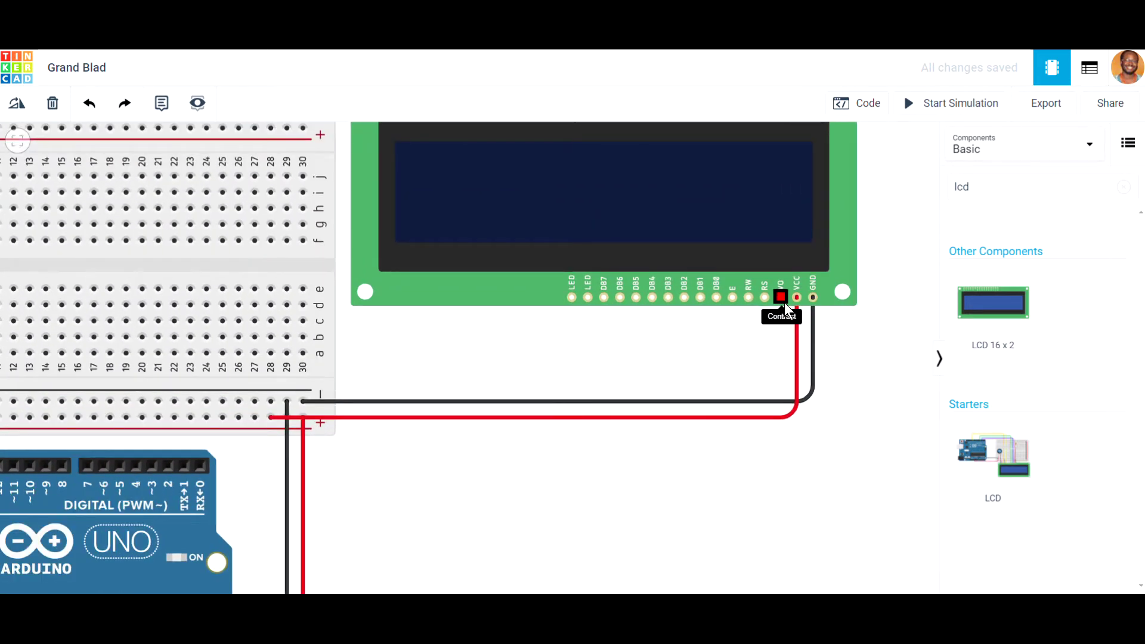
pyautogui.scroll(-3, 785, 303)
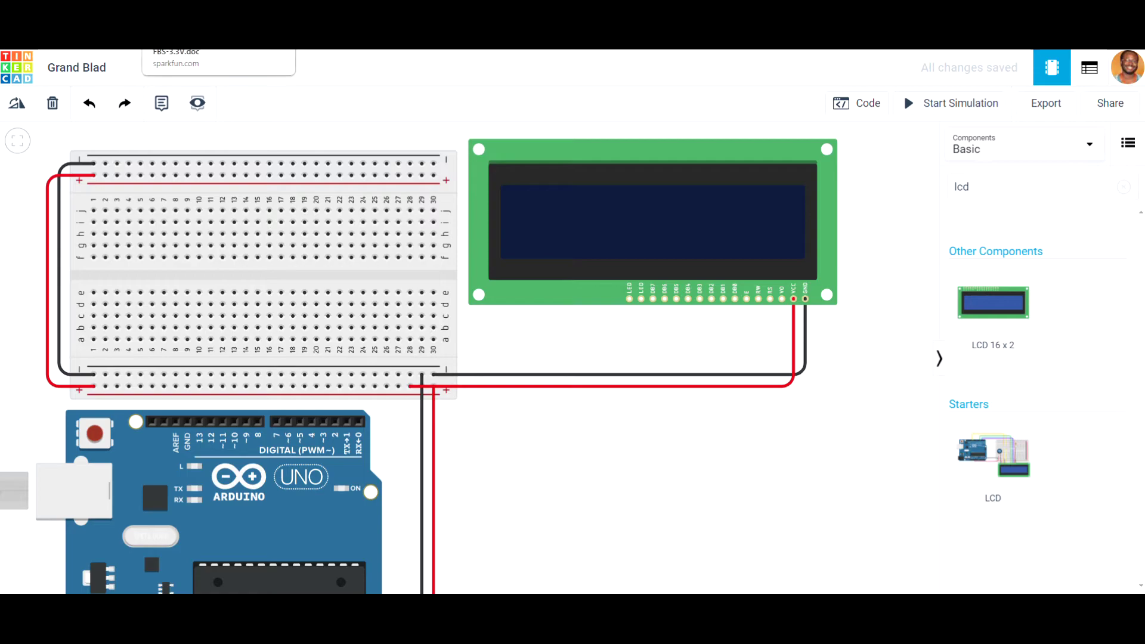
pyautogui.click(215, 38)
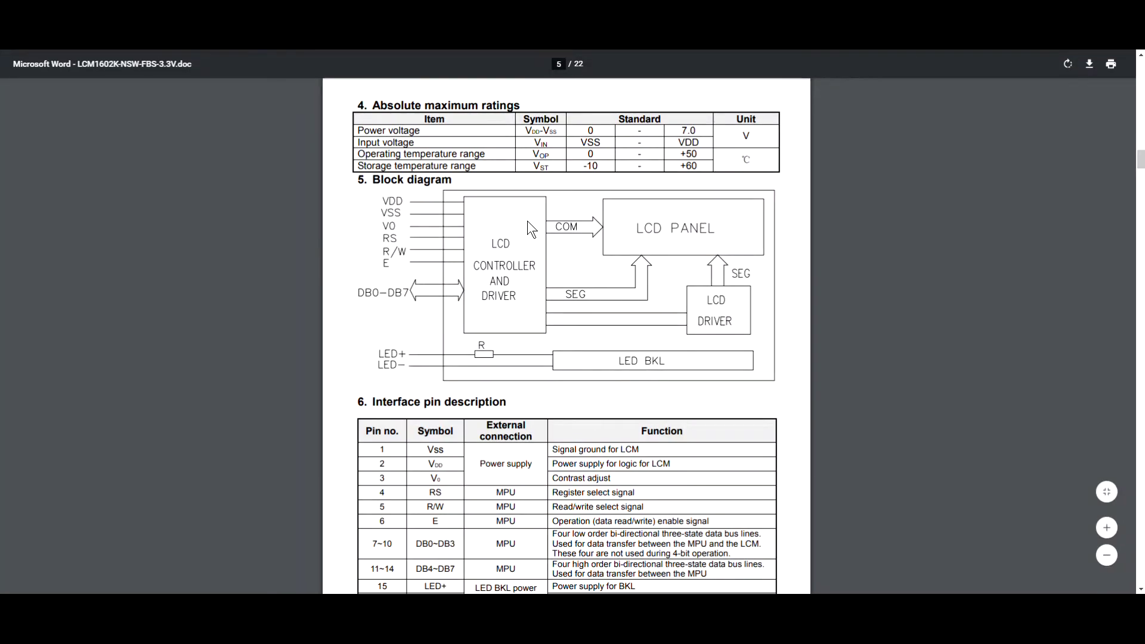
# Examine the datasheet's outline dimension page and the LED backlight connections in its enlarged block diagram.
pyautogui.scroll(5, 528, 221)
pyautogui.scroll(8, 528, 221)
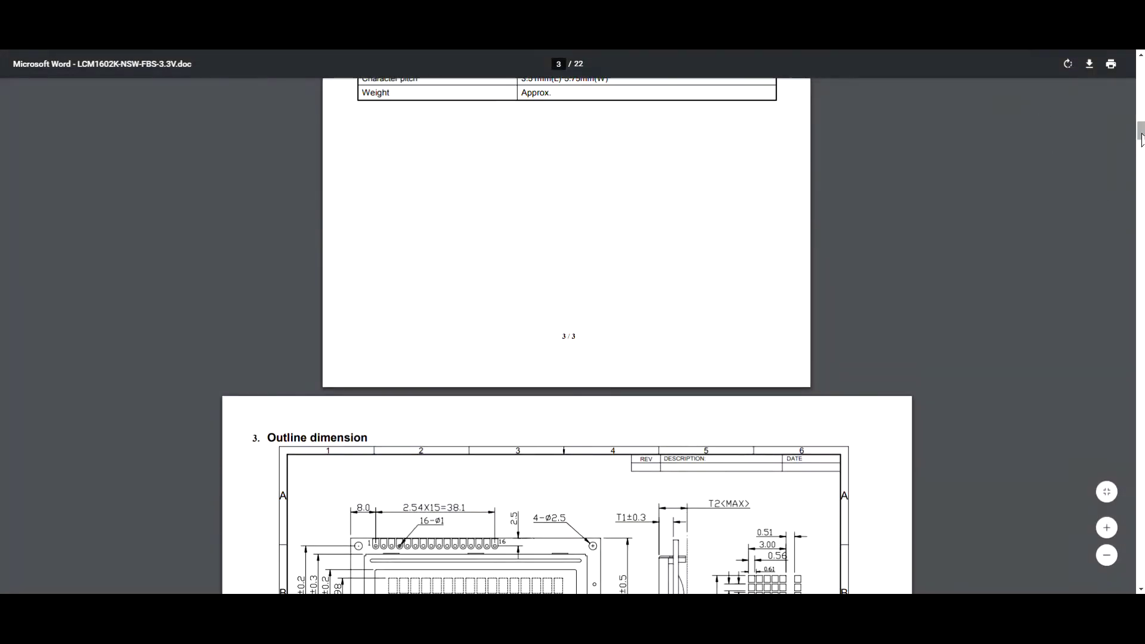
pyautogui.moveTo(1139, 141)
pyautogui.mouseDown()
pyautogui.moveTo(1140, 73)
pyautogui.moveTo(1133, 168)
pyautogui.mouseUp()
pyautogui.keyDown('ctrl'); pyautogui.scroll(1, 487, 173); pyautogui.keyUp('ctrl')
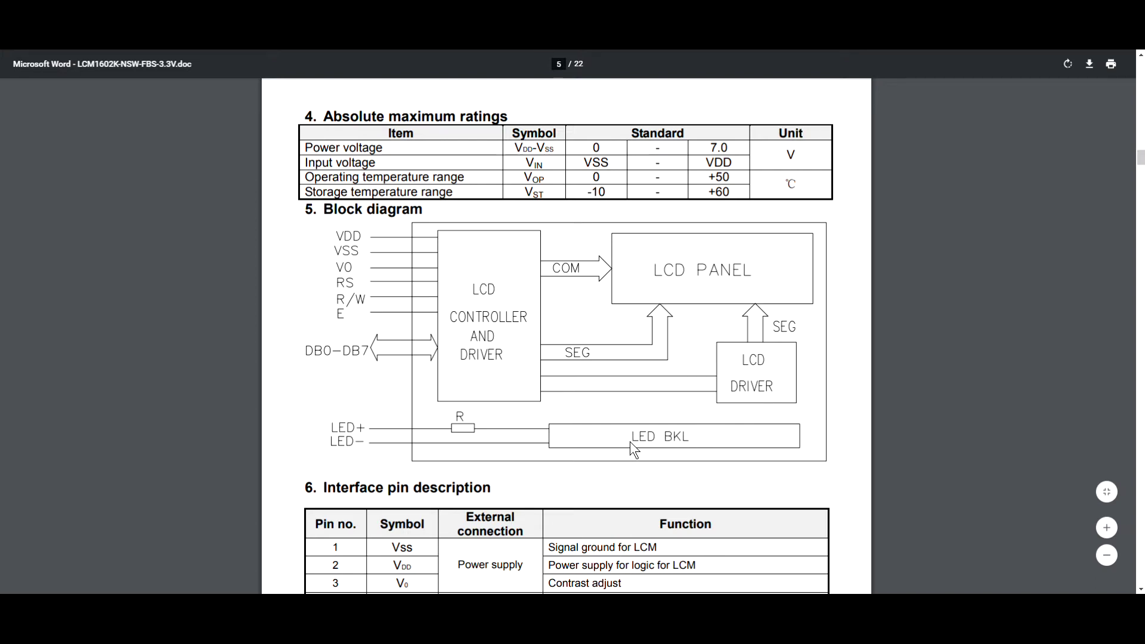
pyautogui.click(686, 436)
pyautogui.click(660, 430)
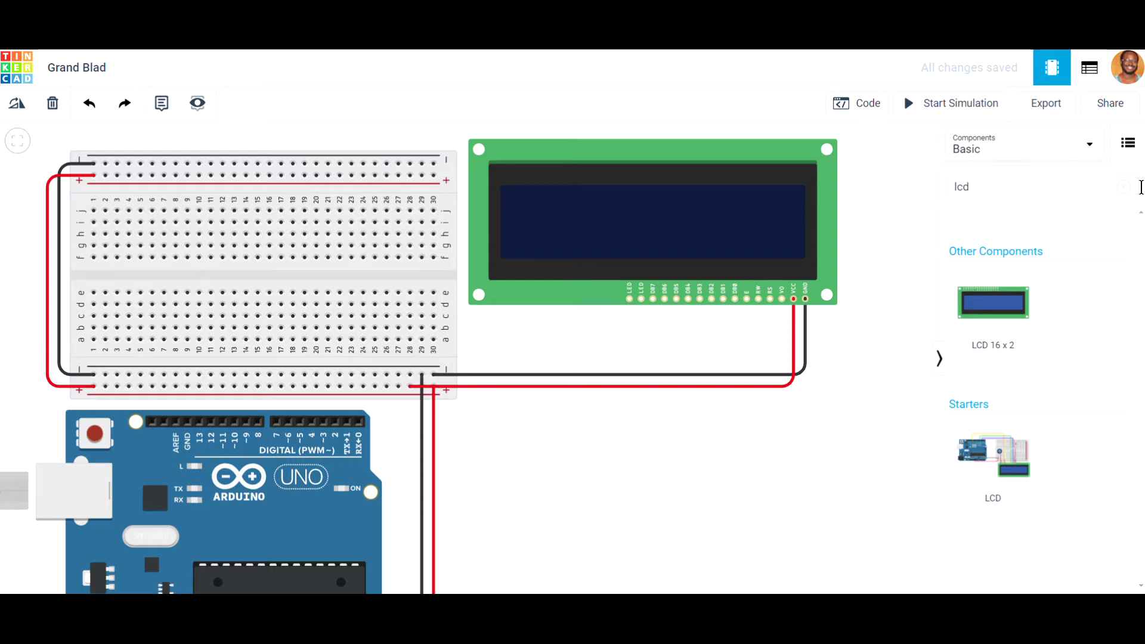
# Switch to Tinkercad, search the components for "resis", and place a resistor on the breadboard's lower half at column 13.
pyautogui.click(979, 187)
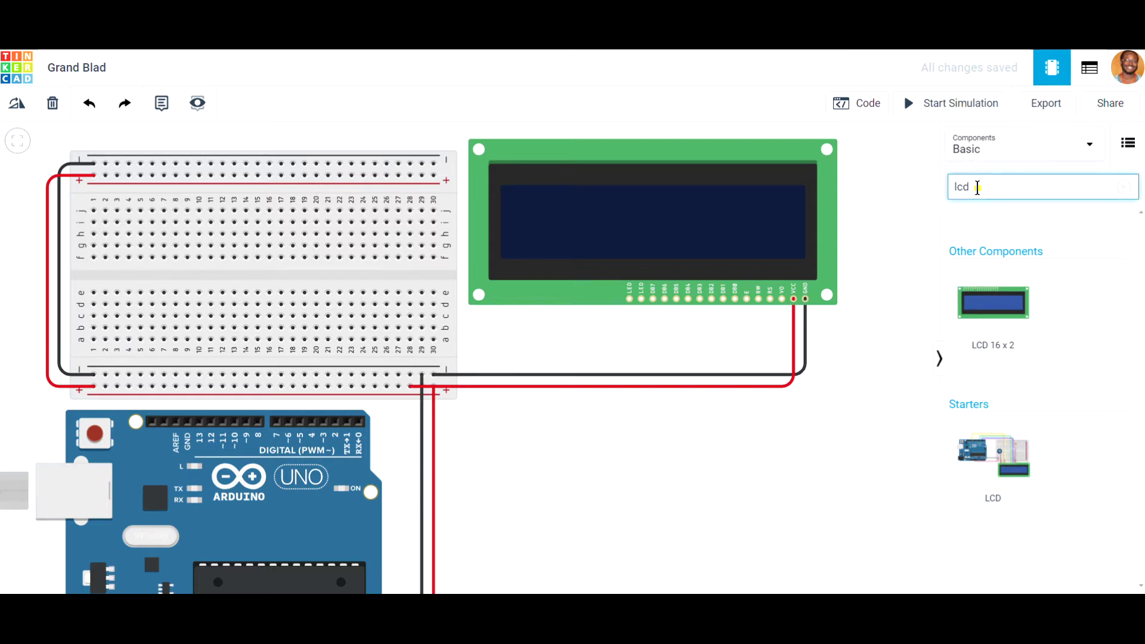
pyautogui.press('BackSpace')
pyautogui.press('BackSpace')
pyautogui.press('BackSpace')
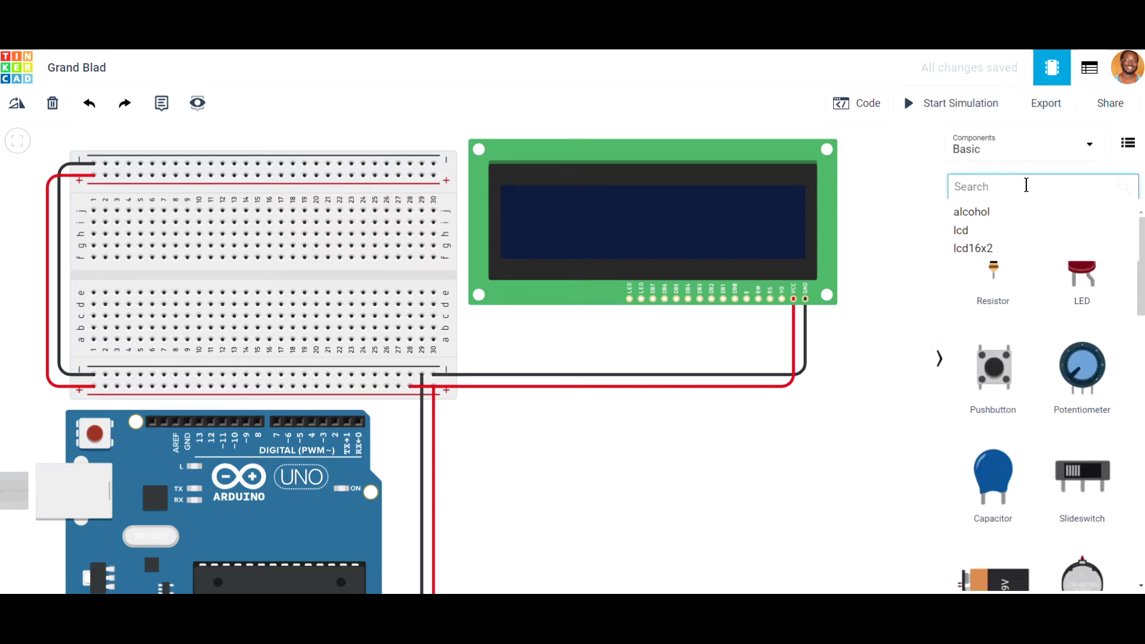
pyautogui.write('resis')
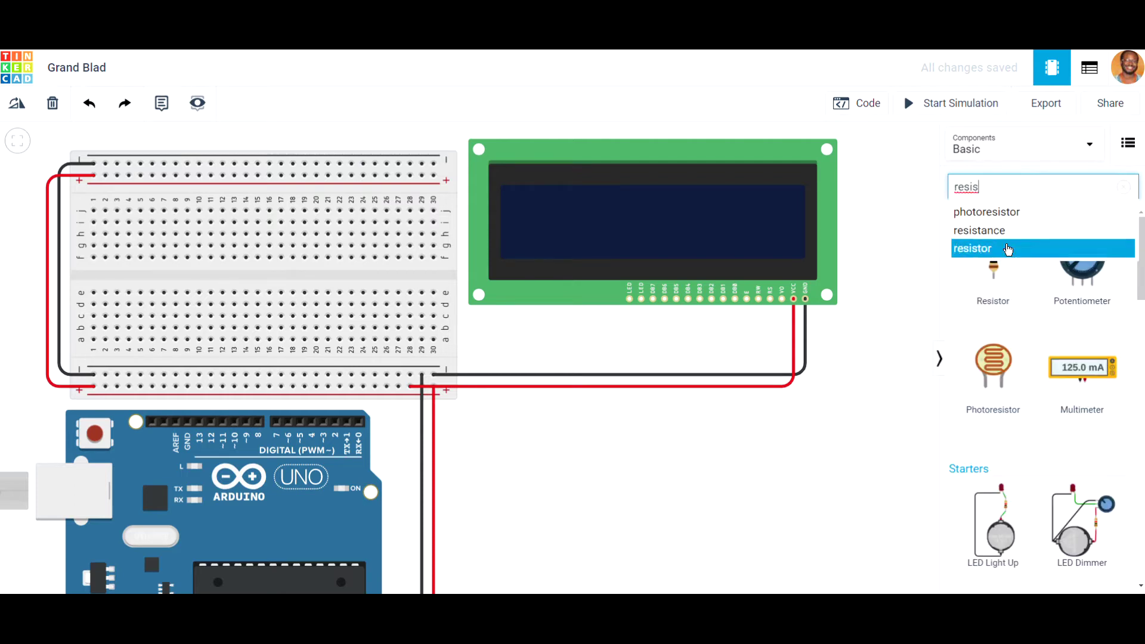
pyautogui.click(995, 272)
pyautogui.moveTo(990, 277); pyautogui.dragTo(331, 280)
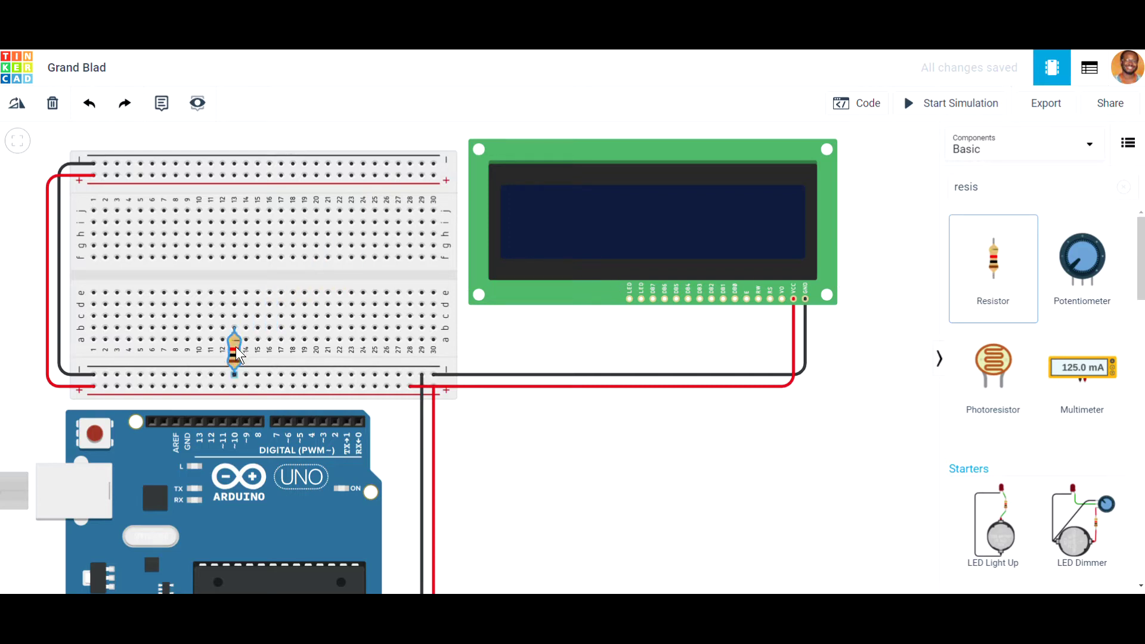
pyautogui.click(233, 339)
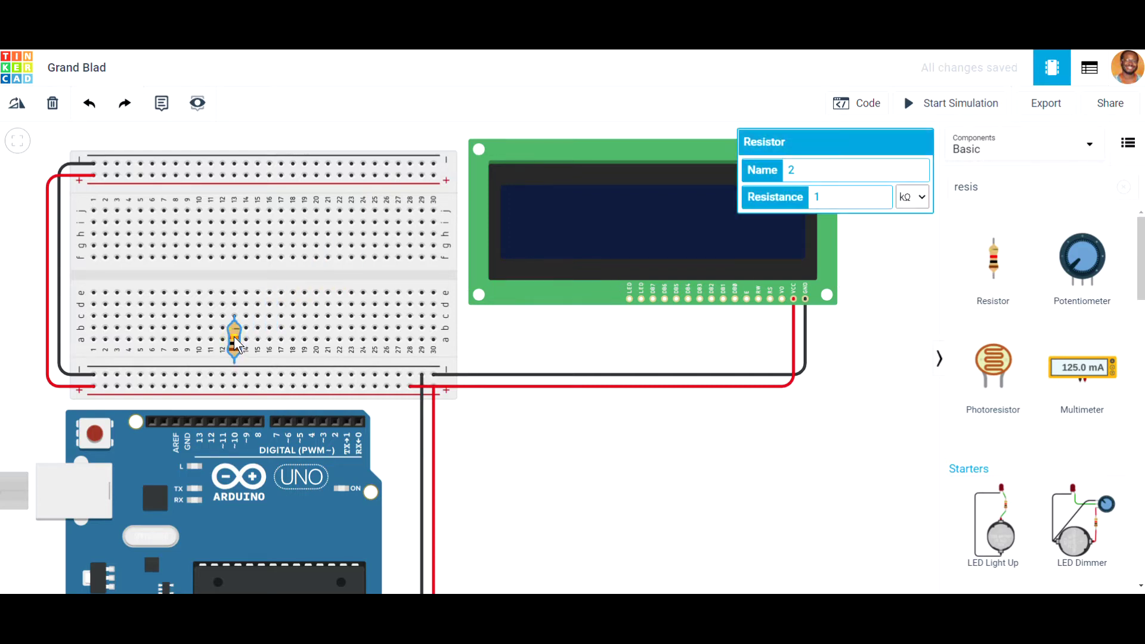
# Set the resistor's resistance to 220 Ω.
pyautogui.doubleClick(817, 196)
pyautogui.click(912, 197)
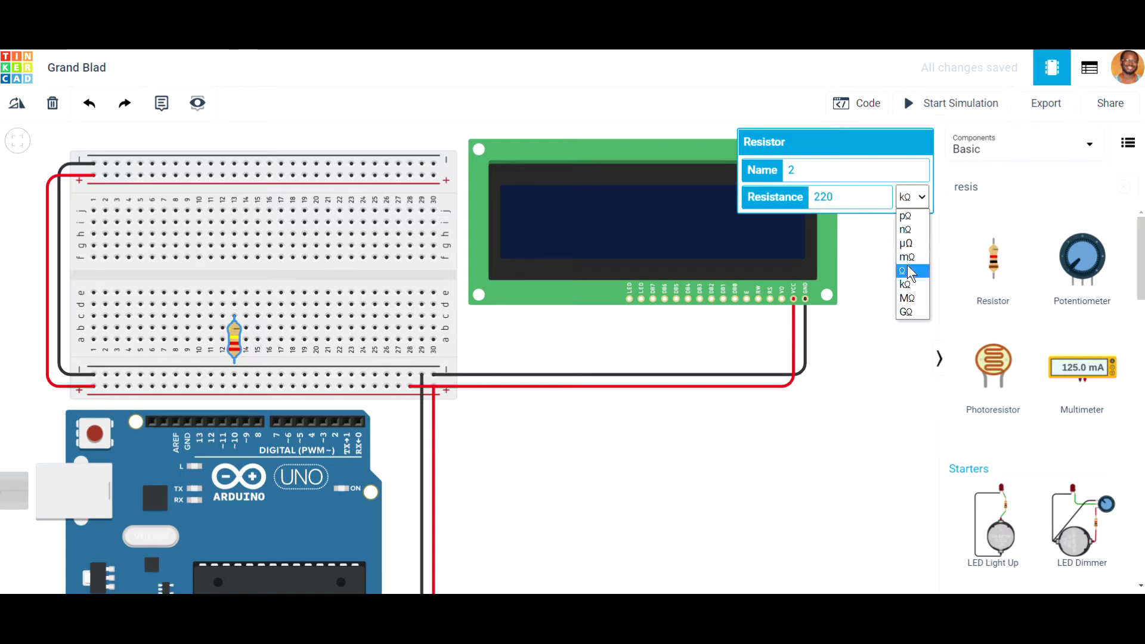
pyautogui.click(904, 271)
pyautogui.click(709, 419)
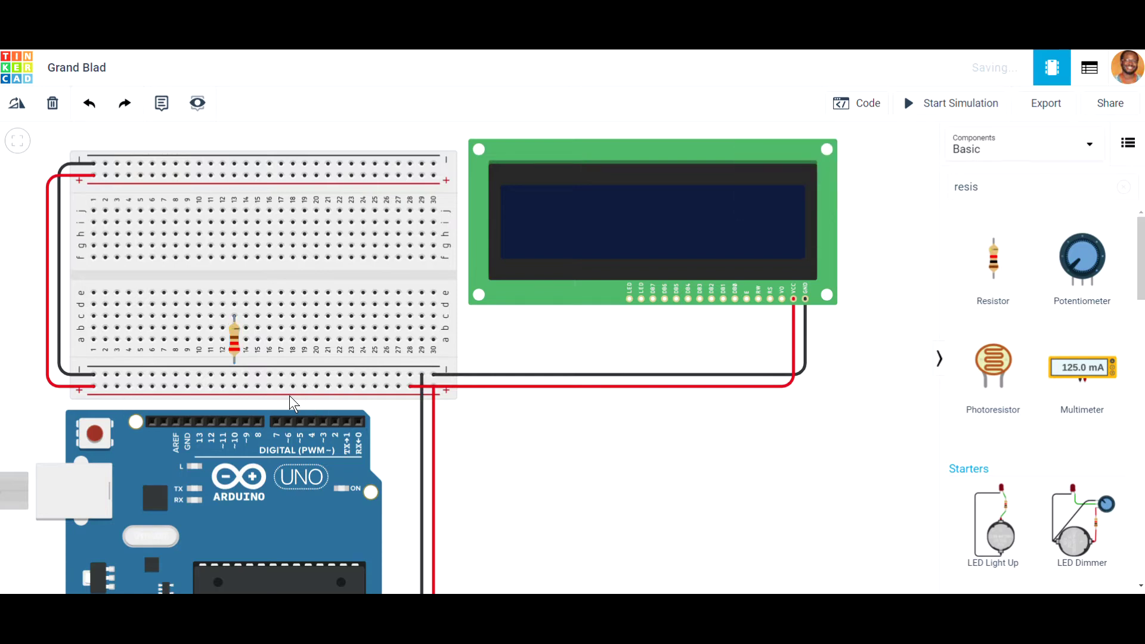
# Move the resistor down at column 13 so it spans row a and the breadboard's lower positive rail.
pyautogui.click(234, 345)
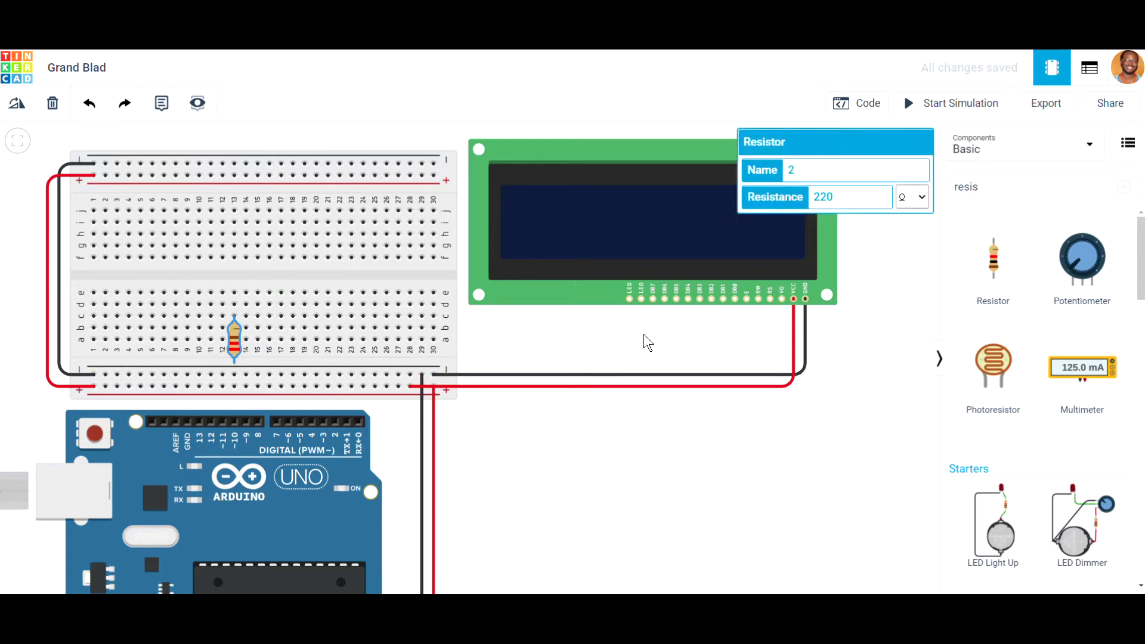
pyautogui.click(643, 298)
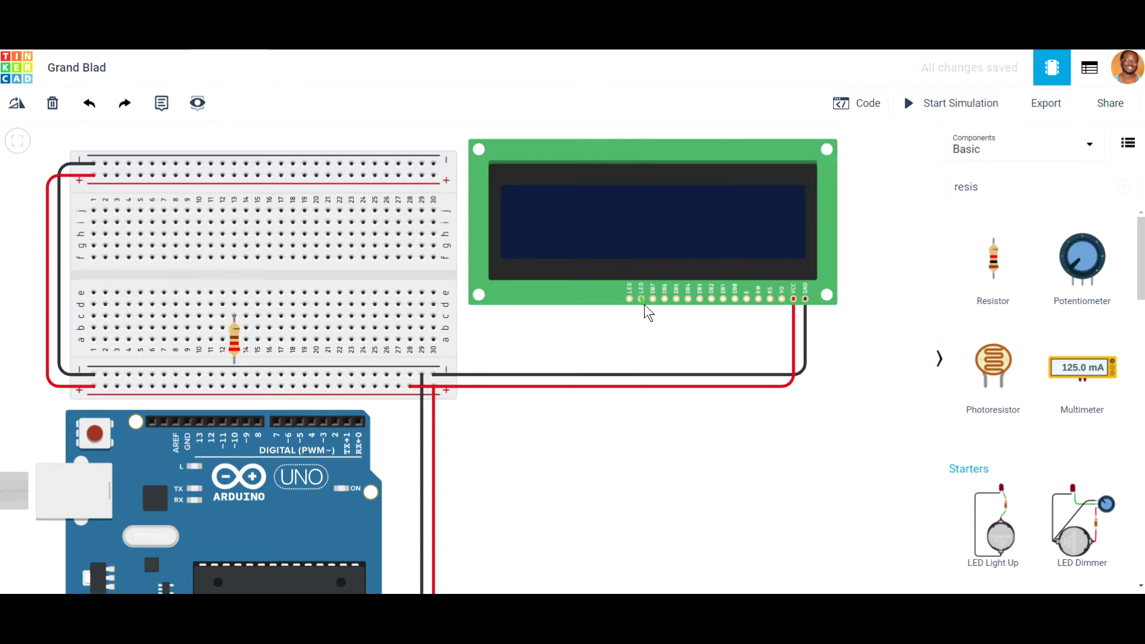
pyautogui.press('Escape')
pyautogui.moveTo(235, 335); pyautogui.dragTo(235, 350)
# Wire breadboard hole b13 to the LCD's LED pin beside DB7 with a square bend, and move the LCD slightly upward.
pyautogui.moveTo(235, 330); pyautogui.dragTo(243, 321)
pyautogui.click(236, 317)
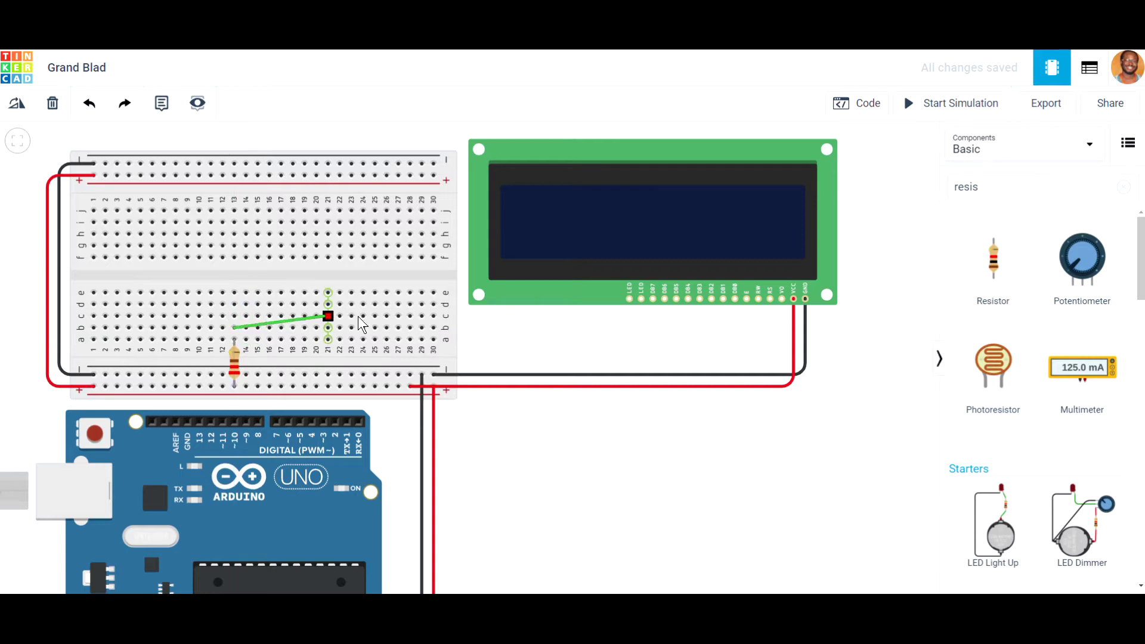
pyautogui.click(642, 299)
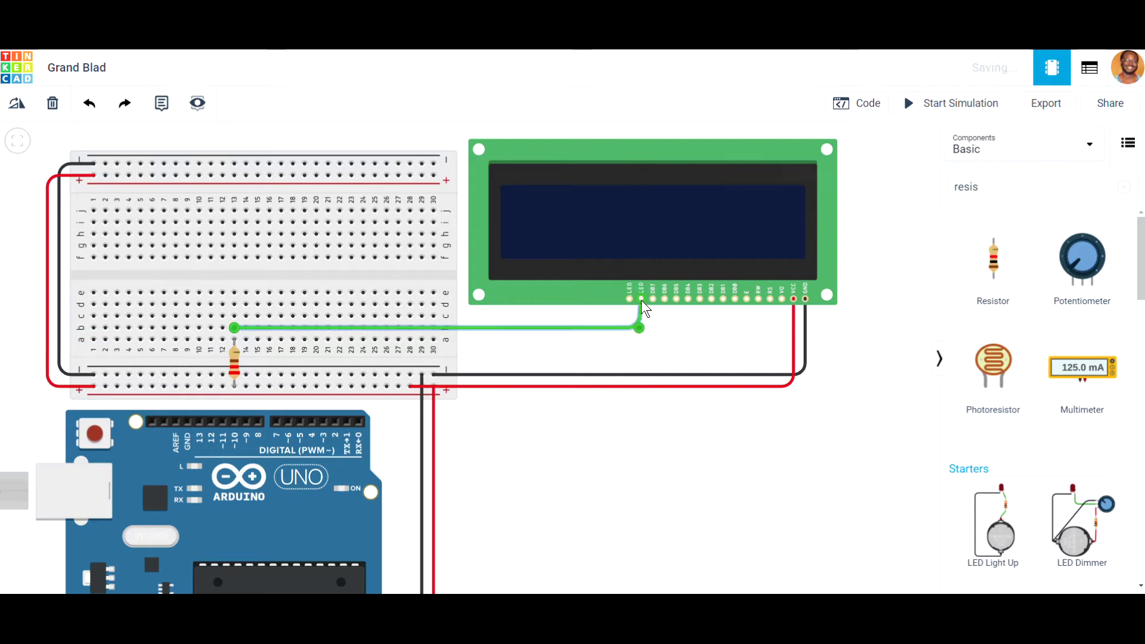
pyautogui.click(599, 144)
pyautogui.moveTo(599, 145)
pyautogui.mouseDown()
pyautogui.moveTo(601, 128)
pyautogui.moveTo(374, 304)
pyautogui.moveTo(578, 117)
pyautogui.moveTo(631, 131)
pyautogui.moveTo(599, 127)
pyautogui.mouseUp()
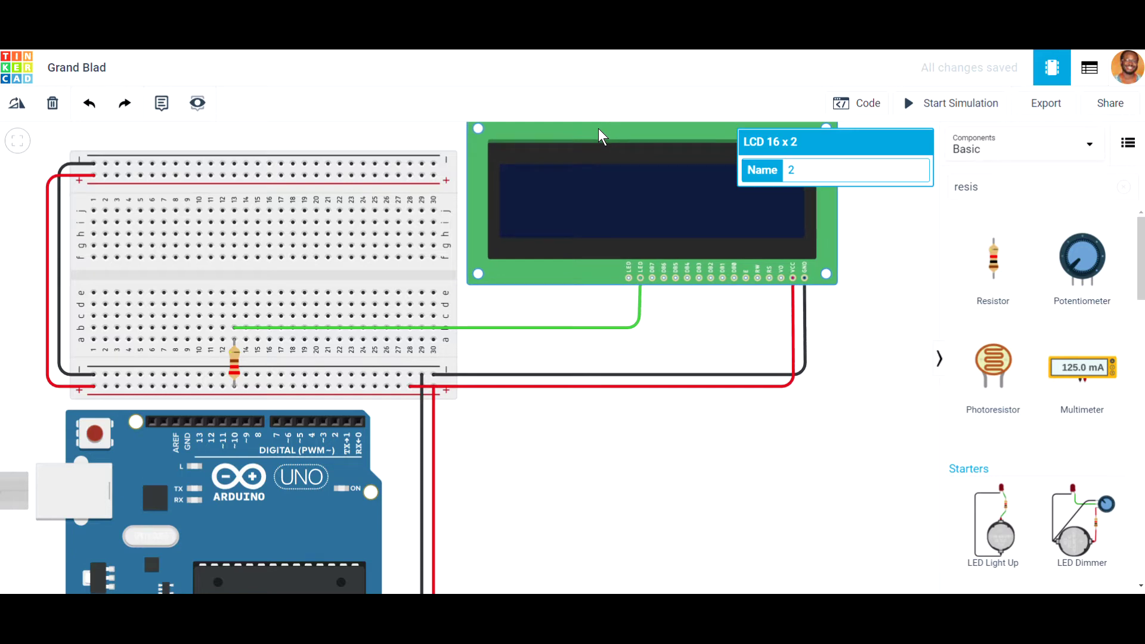
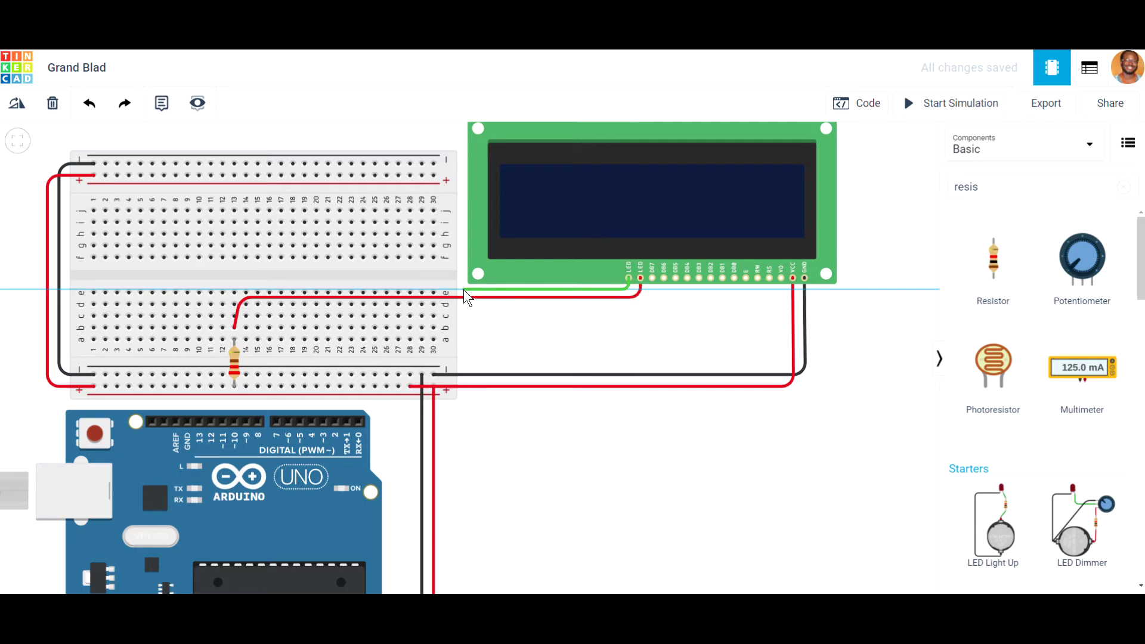
# Wire the LCD's outermost LED pin around the breadboard's edge to the upper negative rail at column 30 using square bends.
pyautogui.click(463, 288)
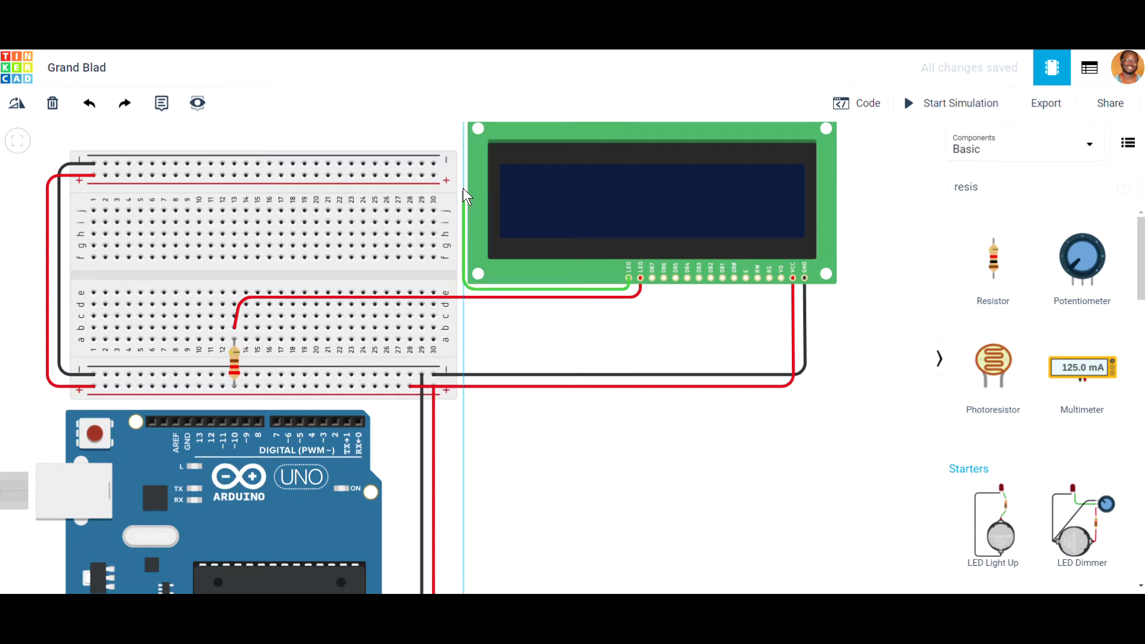
pyautogui.click(463, 162)
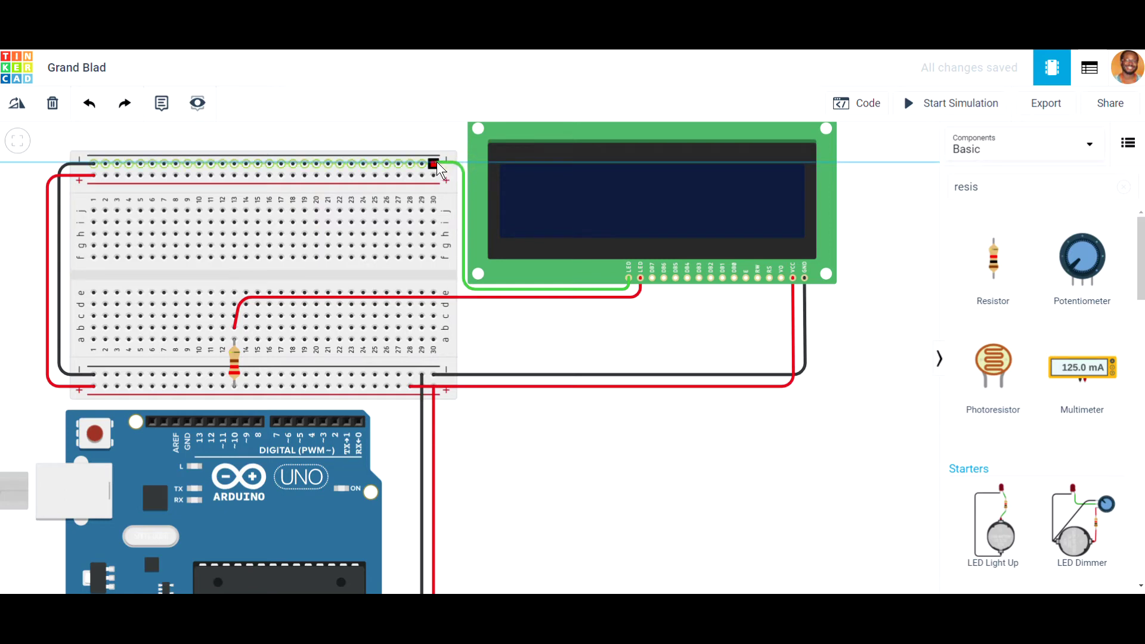
pyautogui.click(436, 163)
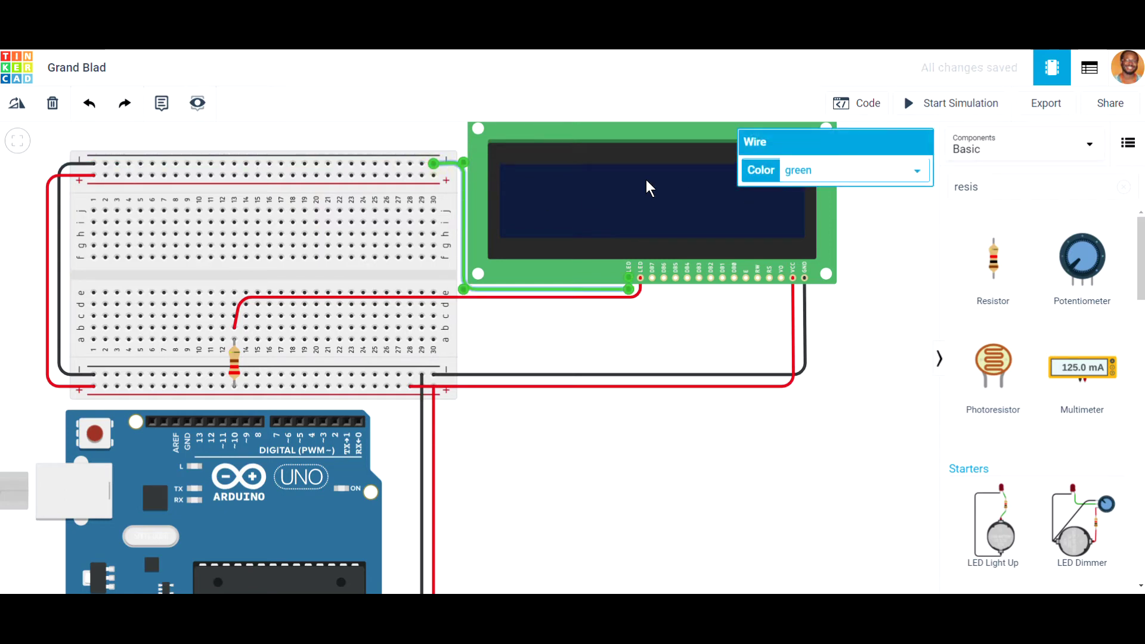
# Colour the outermost LED pin's wire black, and align its upper bend with the negative rail.
pyautogui.click(920, 174)
pyautogui.click(836, 189)
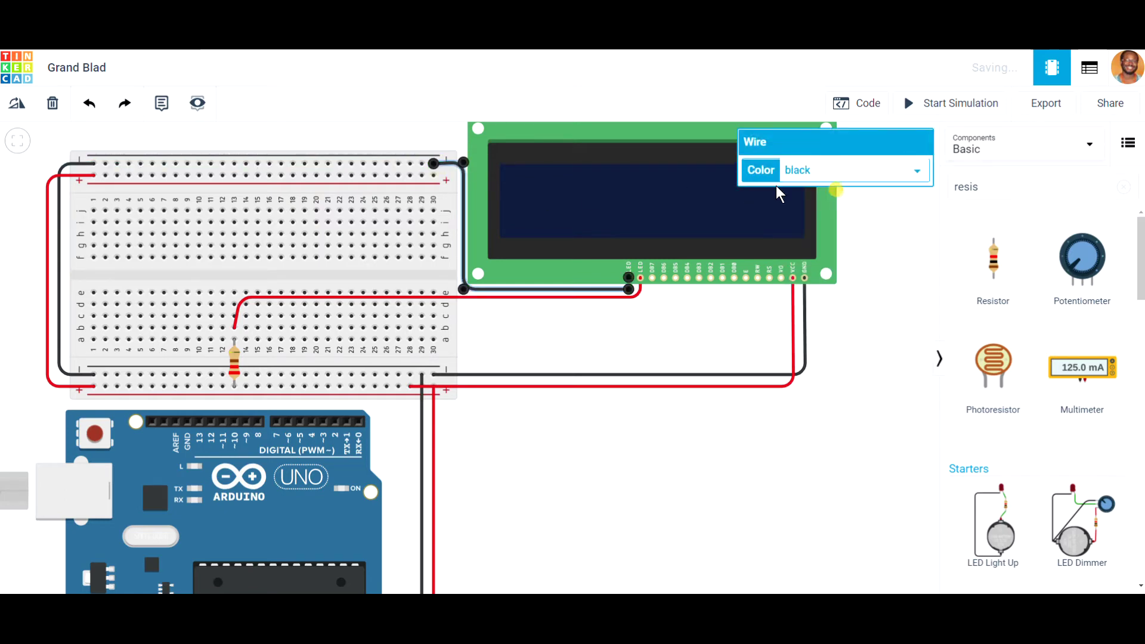
pyautogui.moveTo(461, 160); pyautogui.dragTo(463, 164)
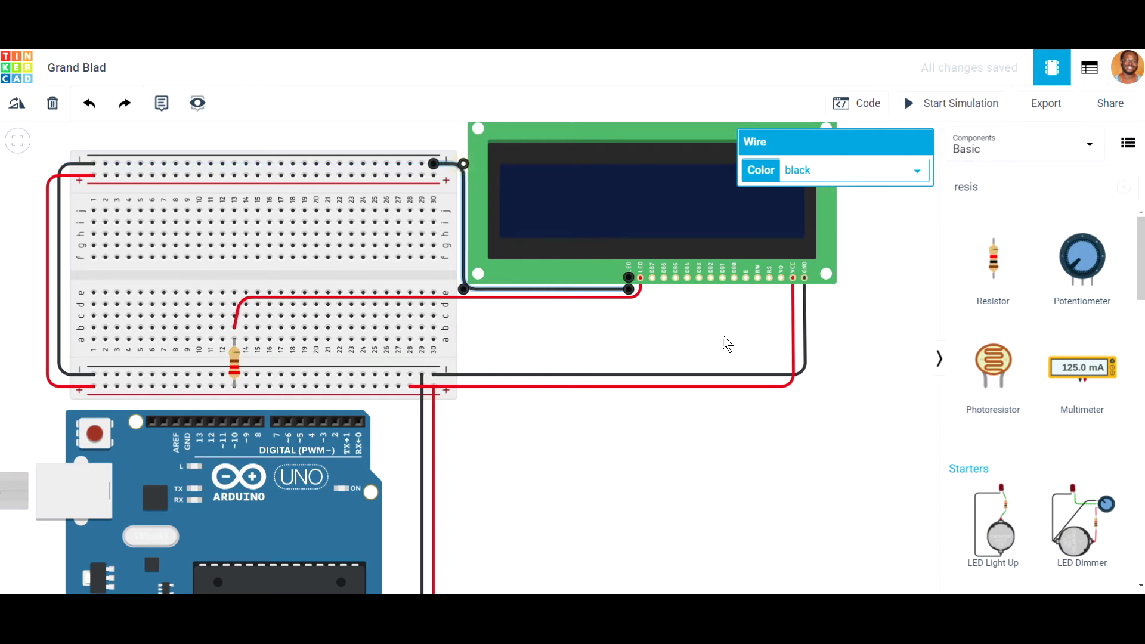
# Nudge the LCD slightly down, and run the simulation briefly to test its backlight.
pyautogui.click(628, 233)
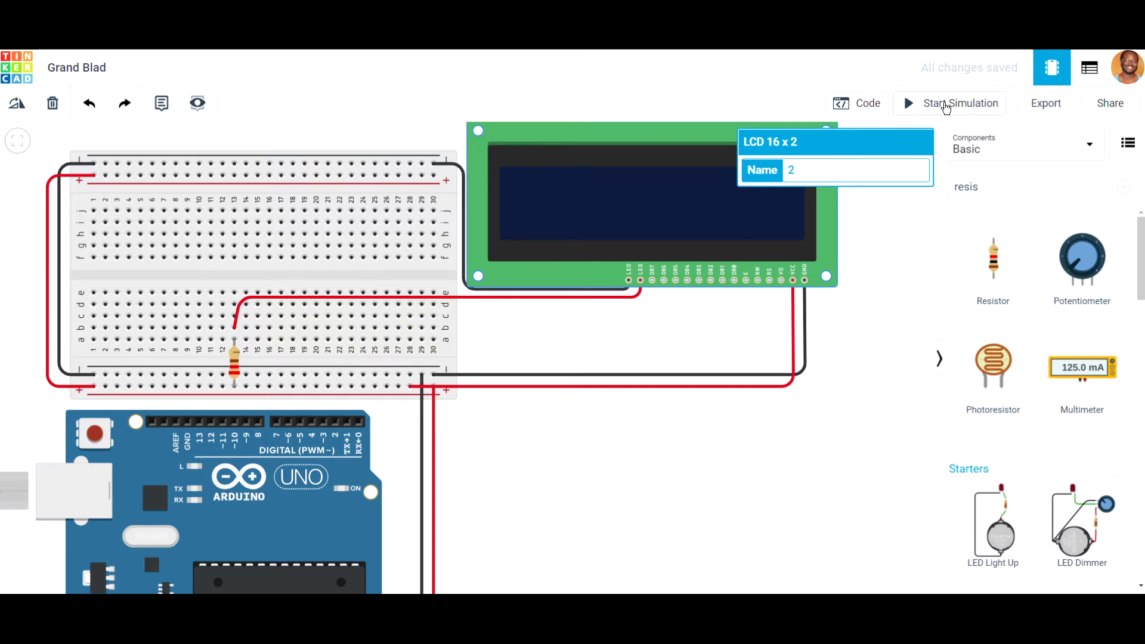
pyautogui.click(921, 108)
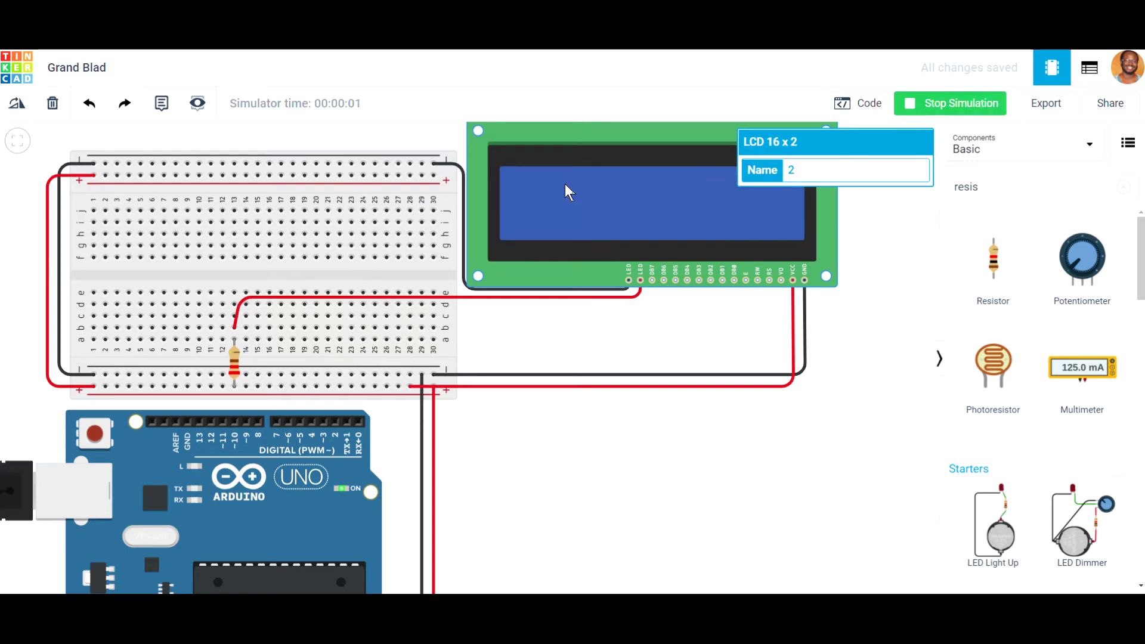
pyautogui.click(938, 114)
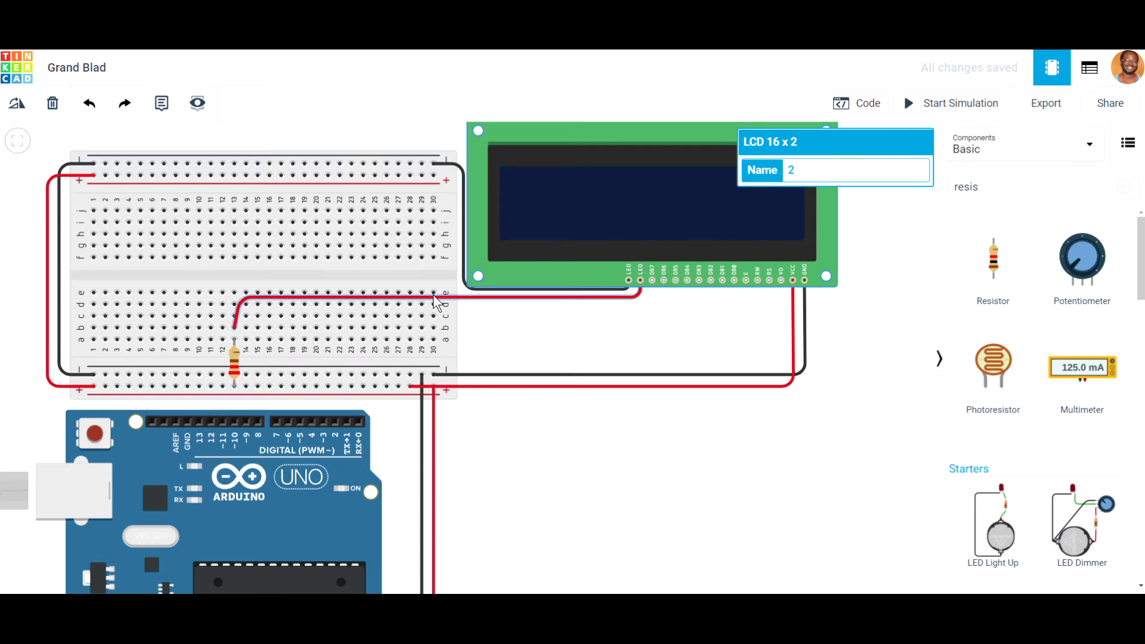
# Delete the red wire between the resistor and the LCD, test the simulation without it, and undo the deletion.
pyautogui.click(459, 298)
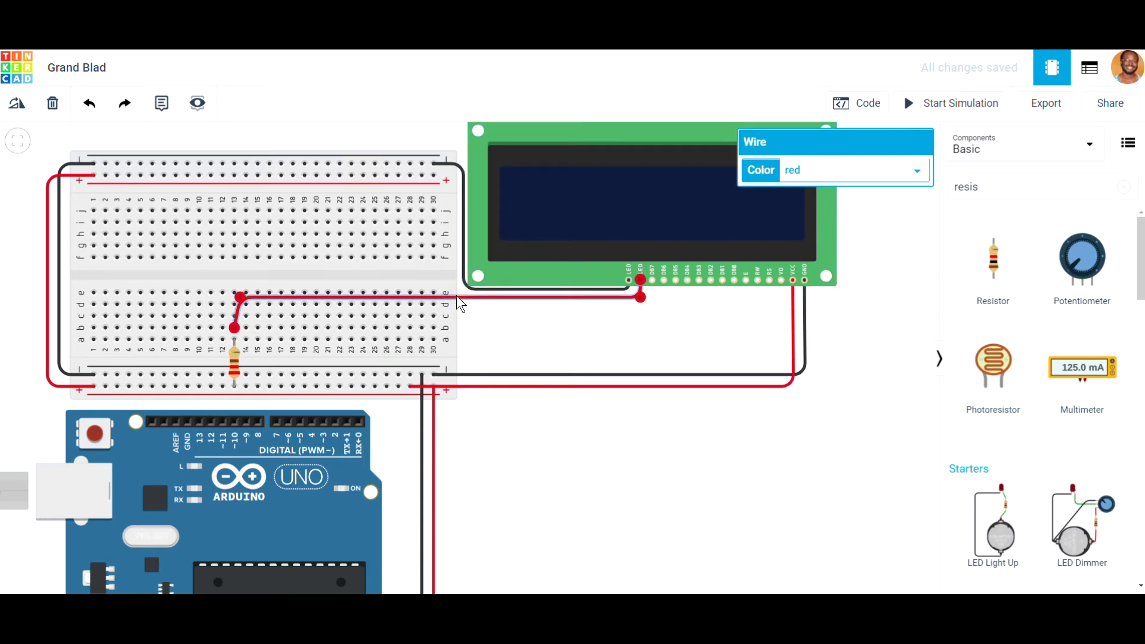
pyautogui.press('Delete')
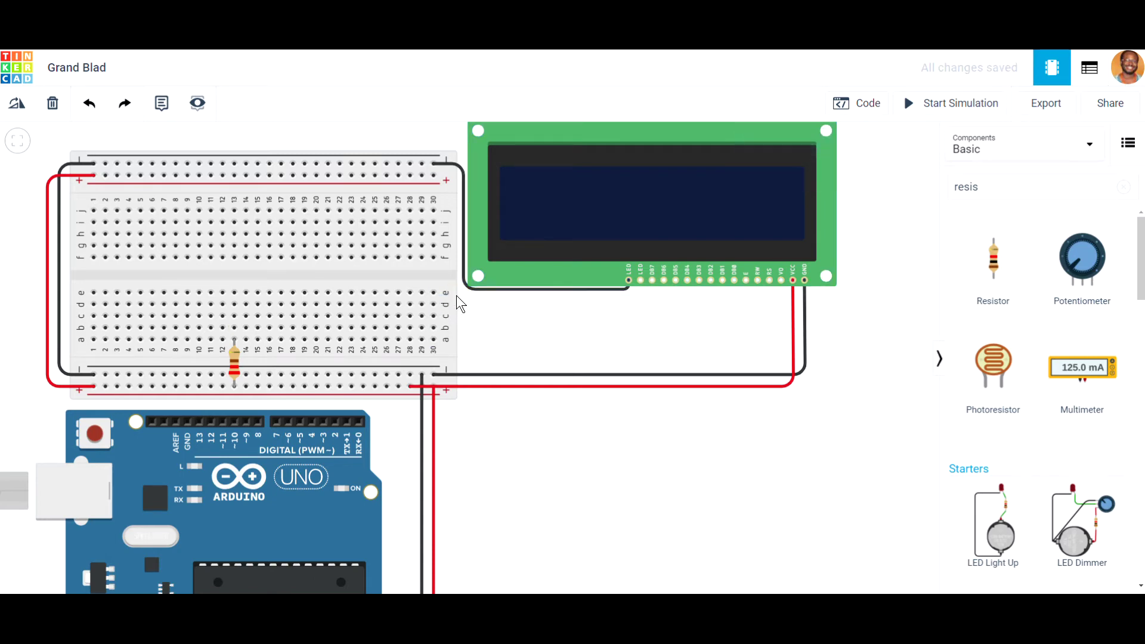
pyautogui.click(907, 103)
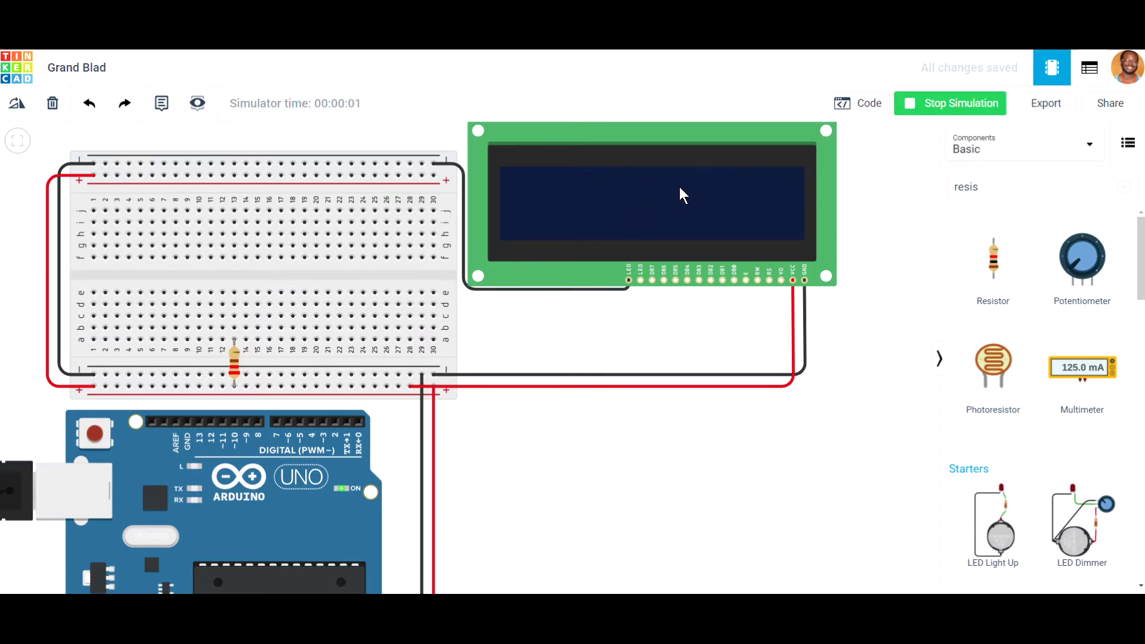
pyautogui.click(900, 116)
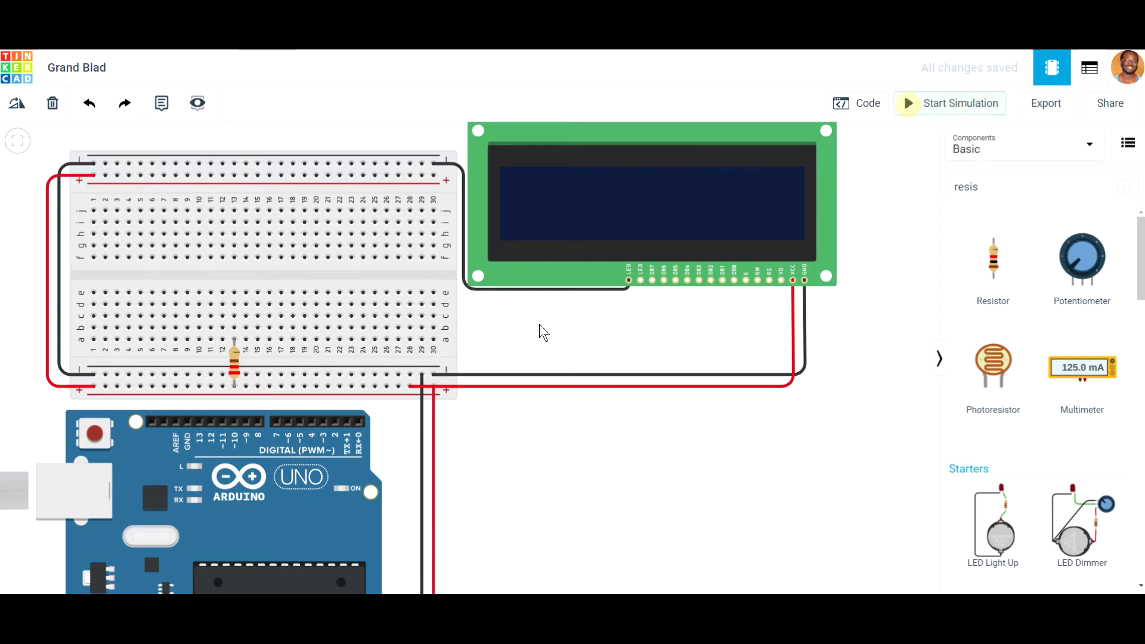
pyautogui.hotkey('ctrl', 'z')
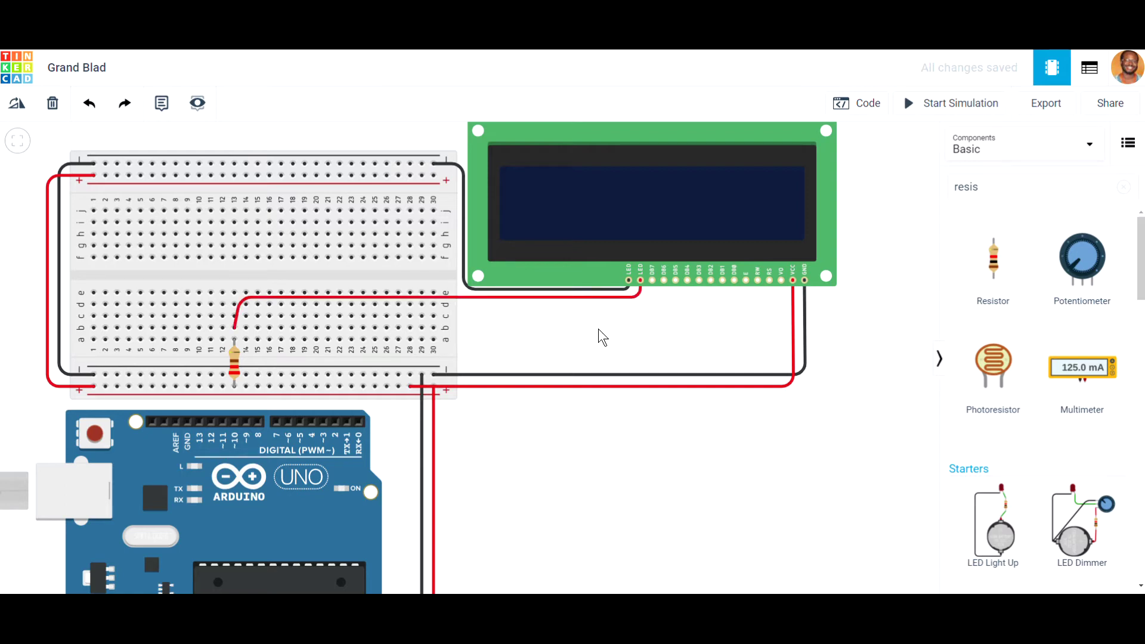
# Run the simulation briefly with the red LED wire back in place, and stop it.
pyautogui.click(909, 105)
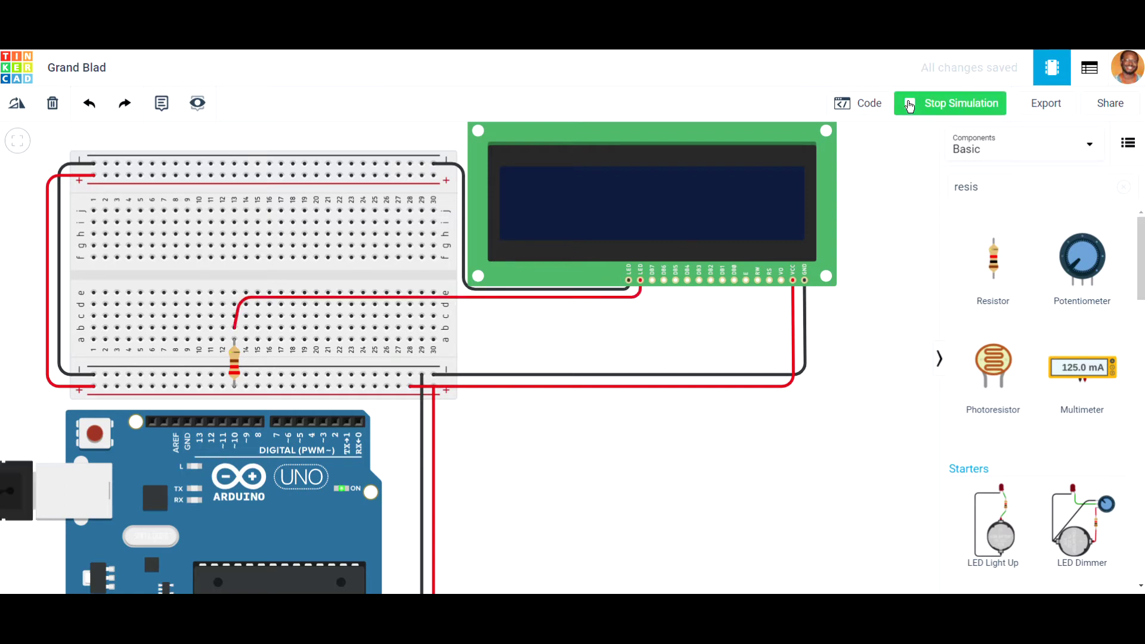
pyautogui.click(909, 105)
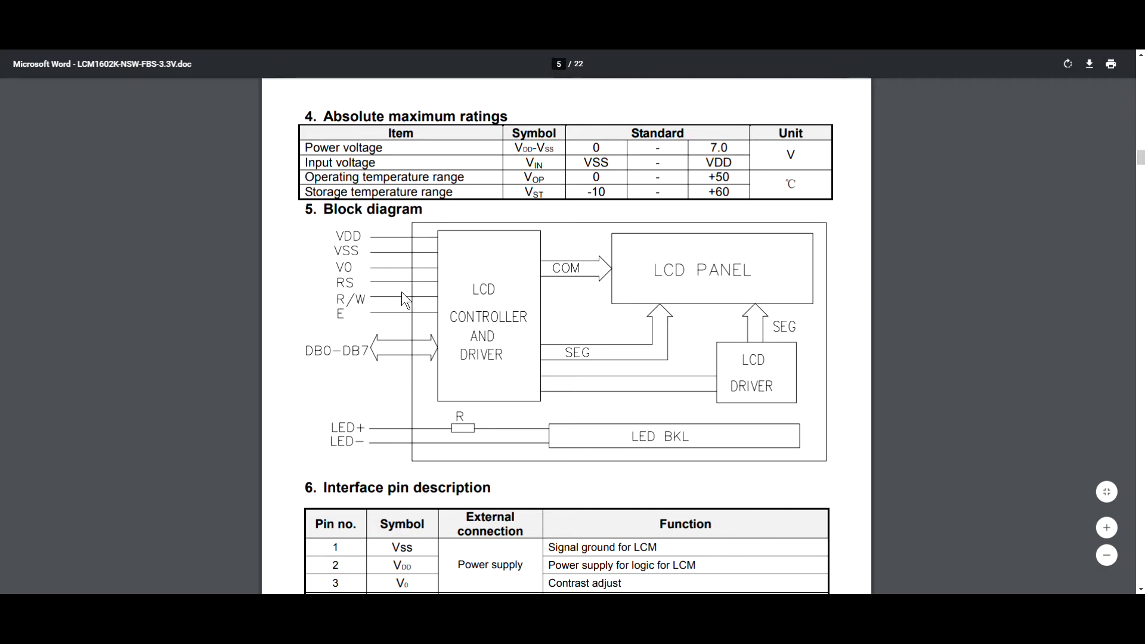
# Review the LCD datasheet's block diagram and interface pin description table, including the V0 contrast adjust pin.
pyautogui.scroll(2, 402, 303)
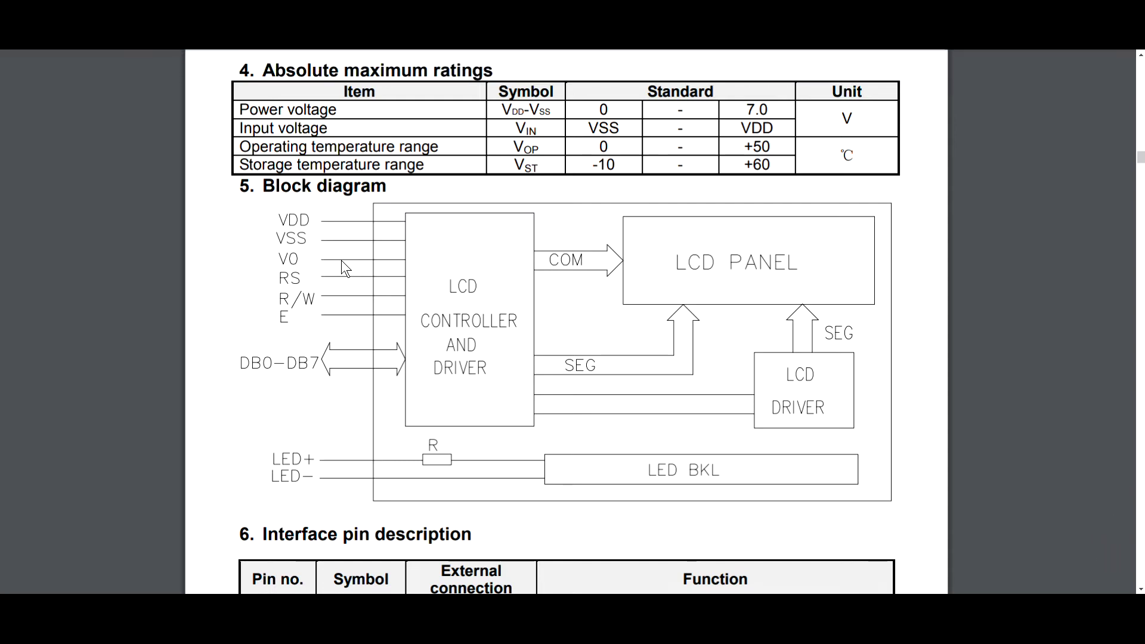
pyautogui.scroll(-2, 342, 261)
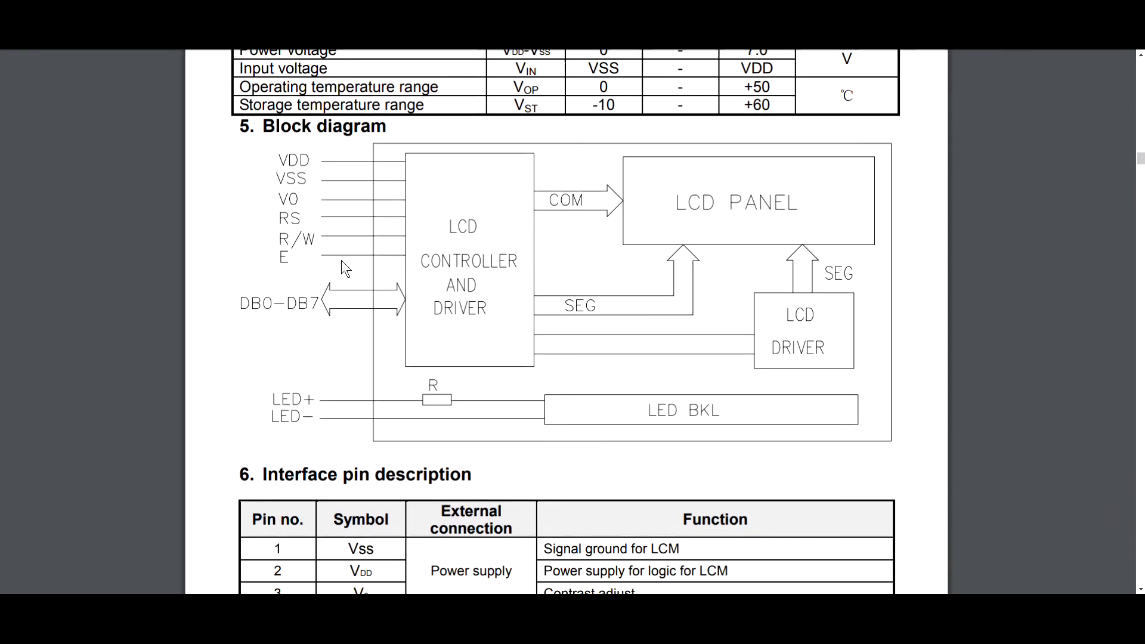
pyautogui.scroll(-1, 341, 260)
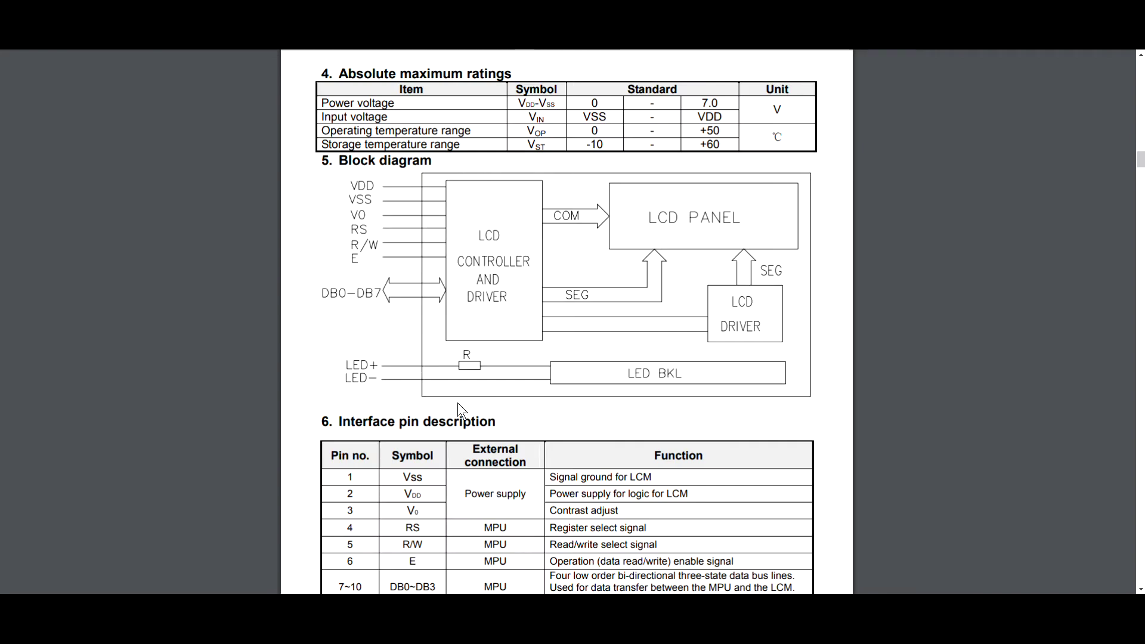
pyautogui.scroll(-3, 457, 403)
pyautogui.scroll(1, 453, 402)
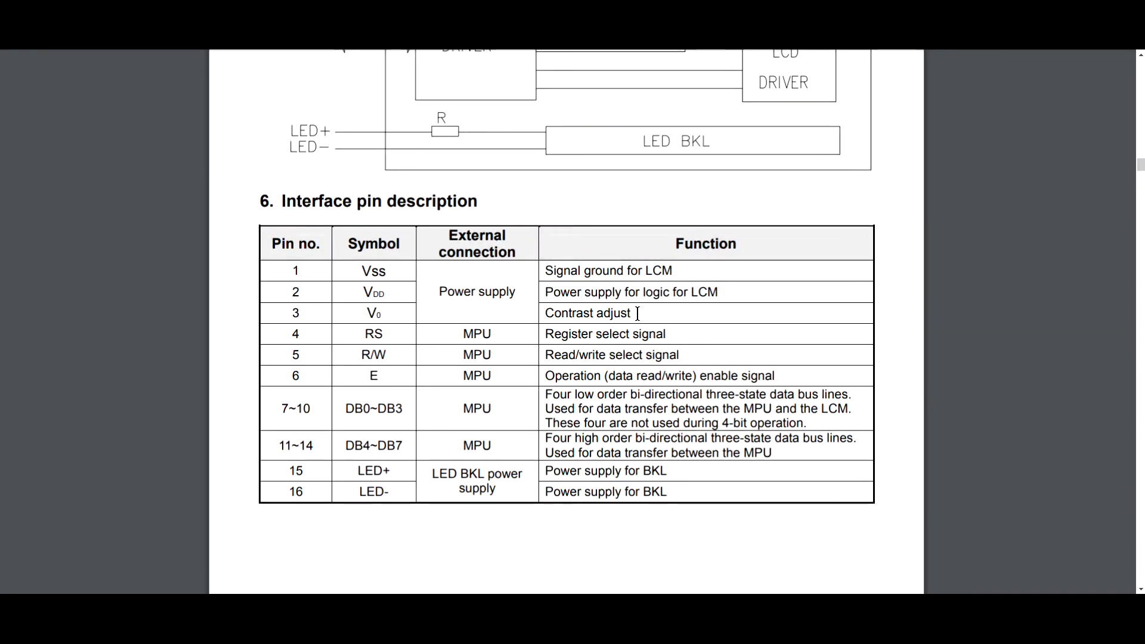
# Highlight the contrast adjust entry in the datasheet, and place a potentiometer on the breadboard with its terminals in columns 8 to 10.
pyautogui.moveTo(631, 314); pyautogui.dragTo(541, 312)
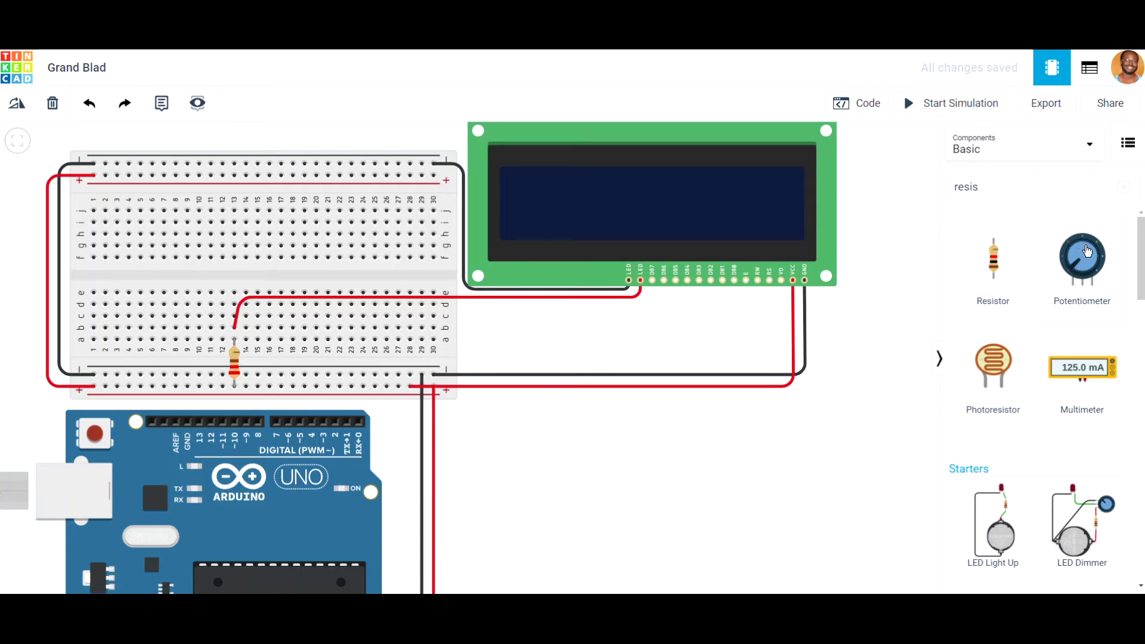
pyautogui.moveTo(1092, 259); pyautogui.dragTo(196, 307)
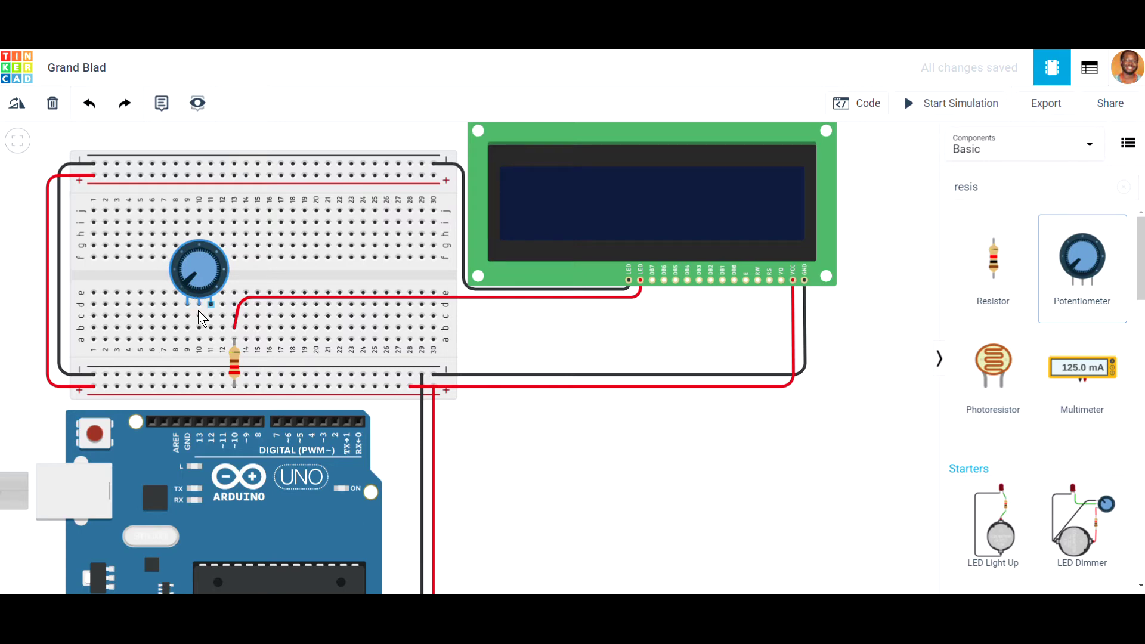
pyautogui.click(203, 285)
pyautogui.moveTo(204, 284)
pyautogui.mouseDown()
pyautogui.moveTo(194, 294)
pyautogui.moveTo(198, 281)
pyautogui.mouseUp()
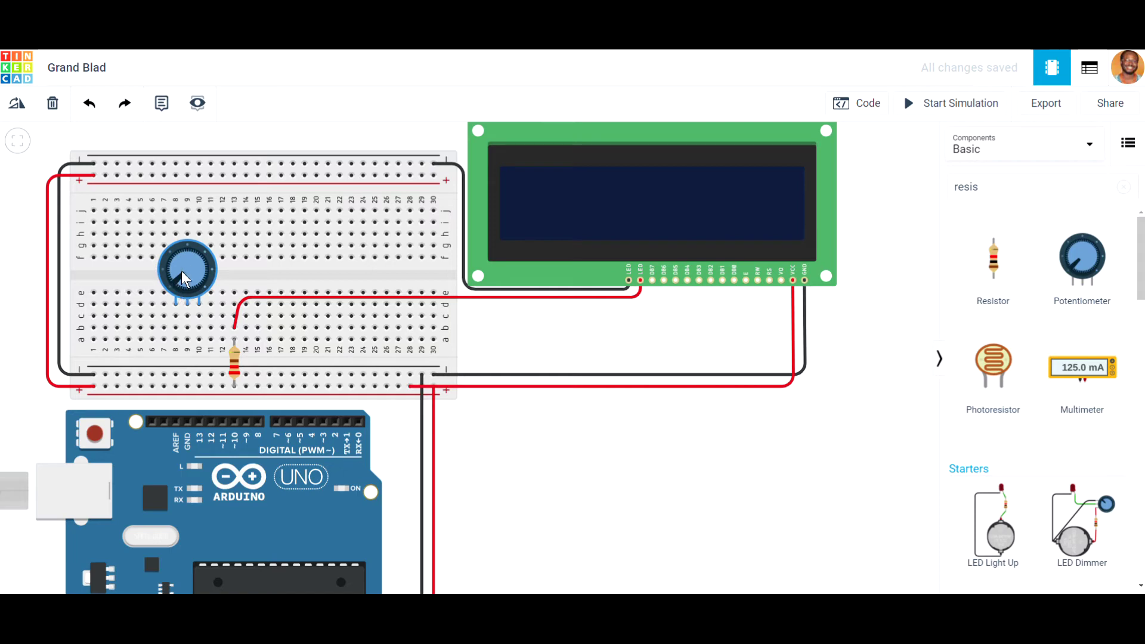
# Try a green wire directly from the potentiometer's middle terminal to the LCD's V0 contrast pin.
pyautogui.click(188, 304)
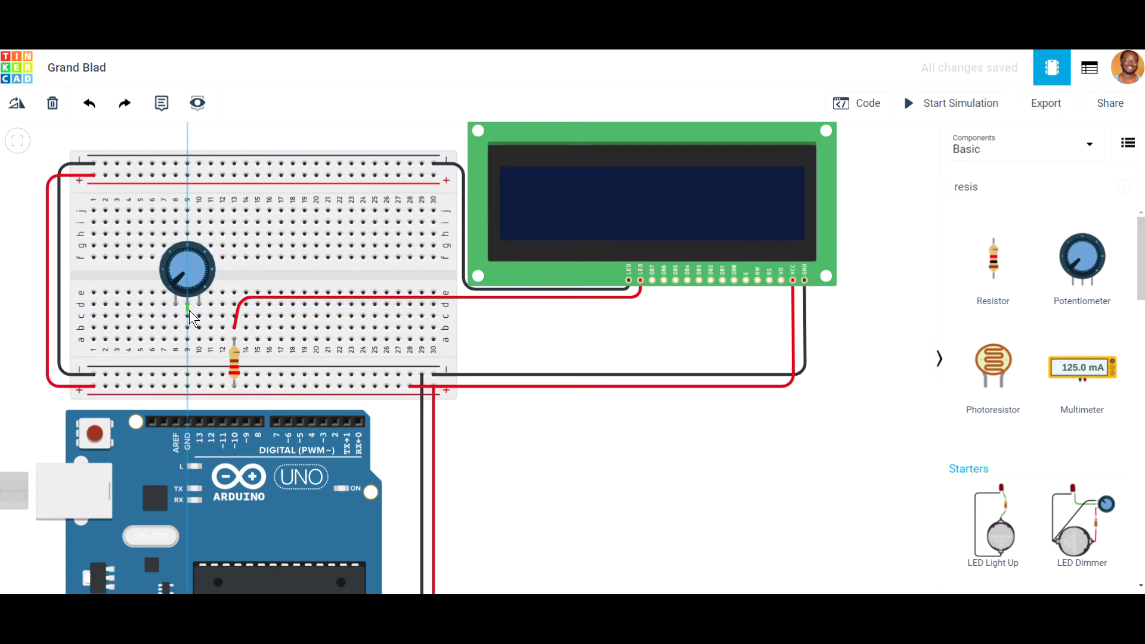
pyautogui.click(188, 310)
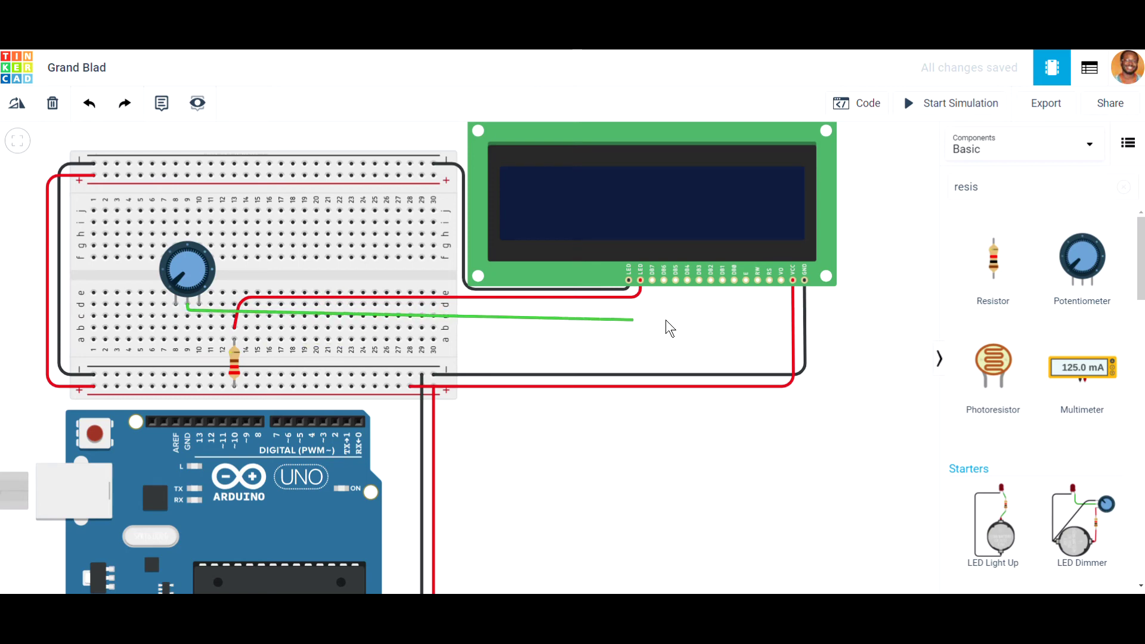
pyautogui.click(781, 302)
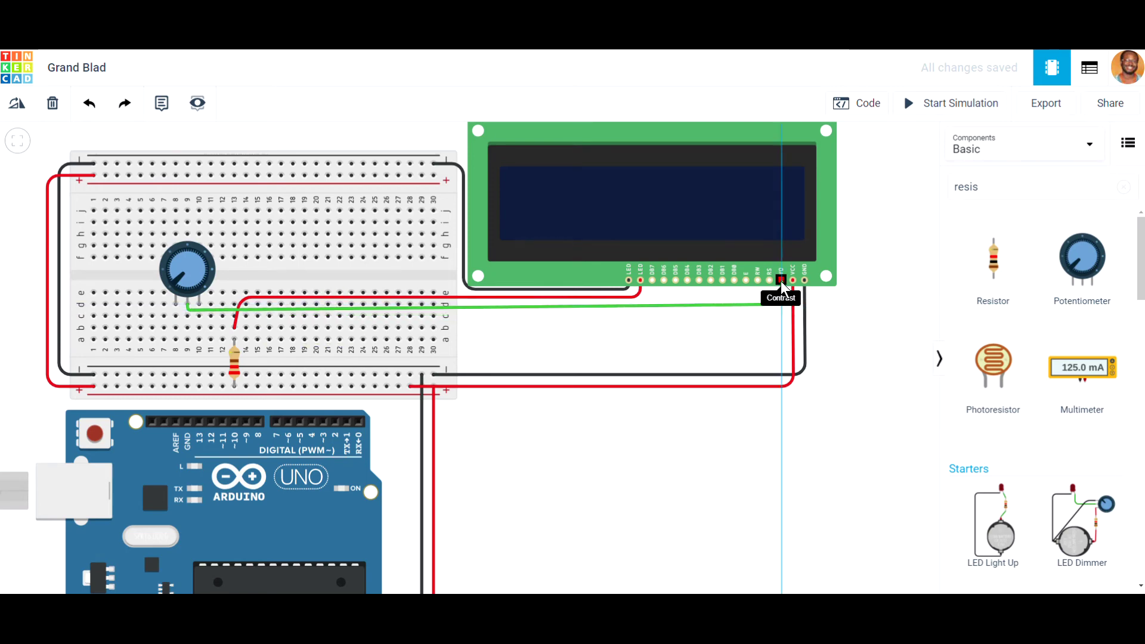
pyautogui.click(781, 281)
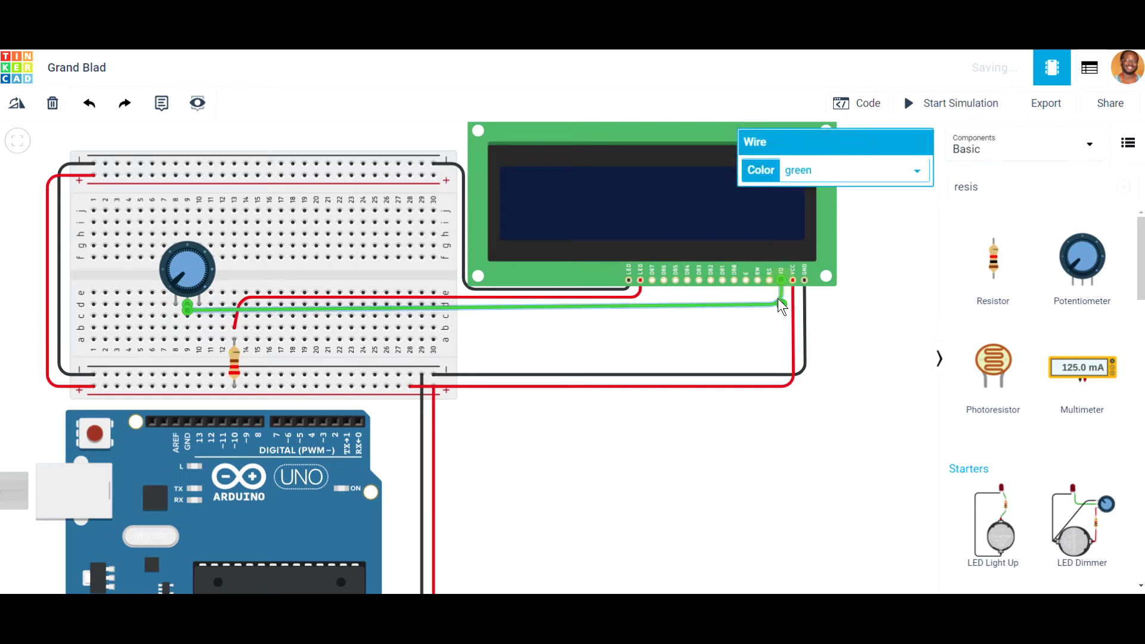
# Move the potentiometer up one row so its terminals sit in row e, and delete the green wire to the LCD.
pyautogui.click(188, 270)
pyautogui.moveTo(189, 269); pyautogui.dragTo(180, 295)
pyautogui.click(187, 296)
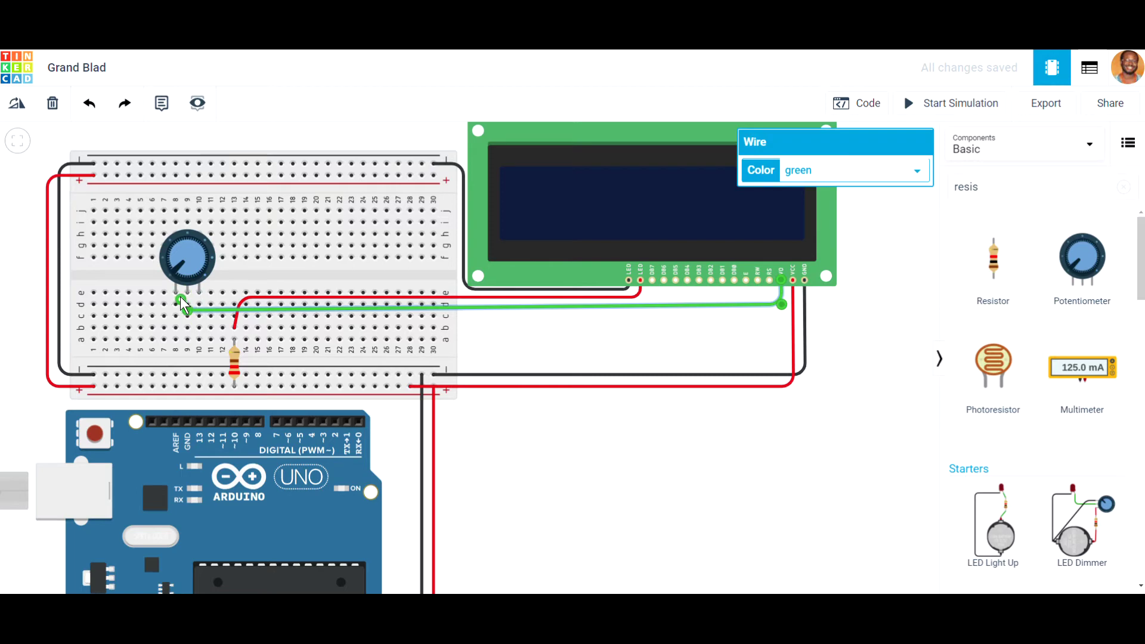
pyautogui.press('Delete')
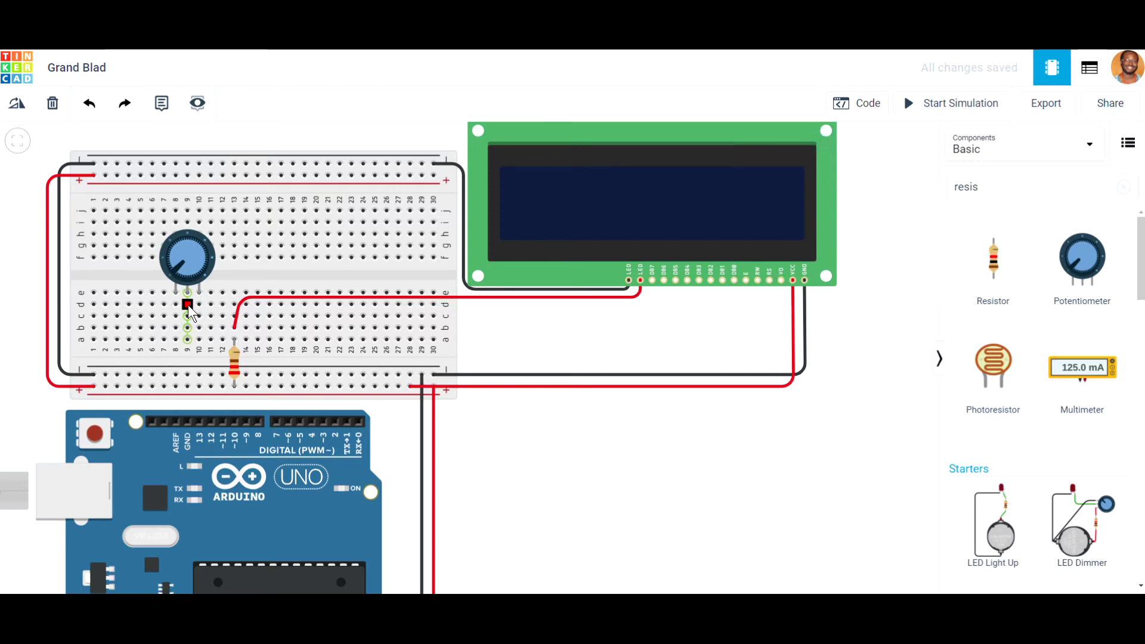
# Connect breadboard column 9, below the potentiometer's middle terminal, to the LCD's V0 contrast pin with a grey wire.
pyautogui.click(188, 306)
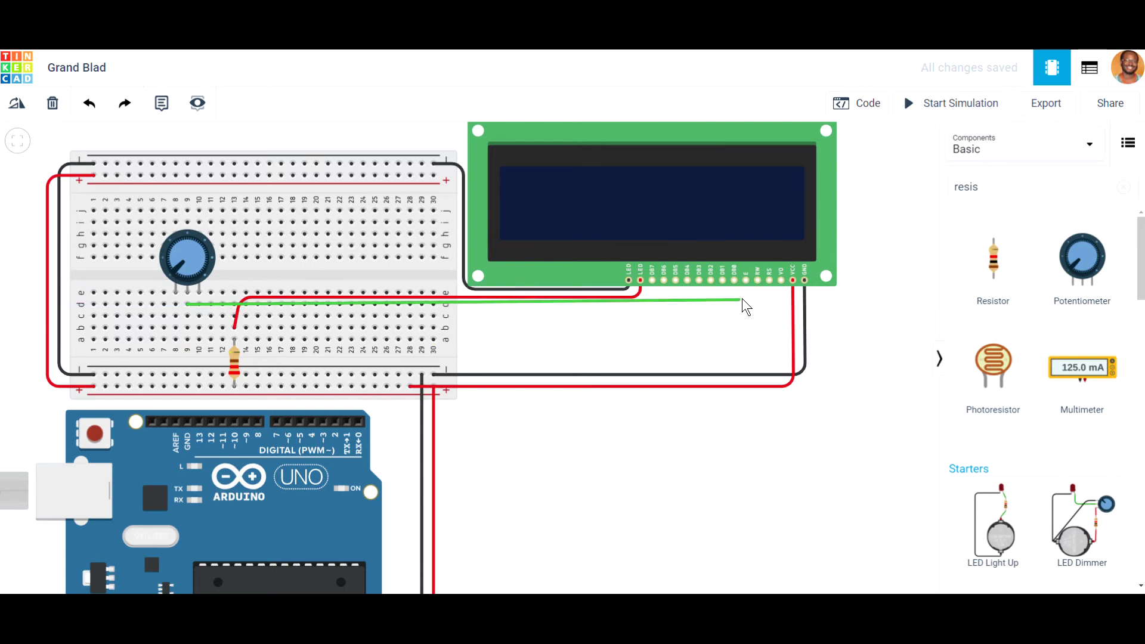
pyautogui.click(782, 304)
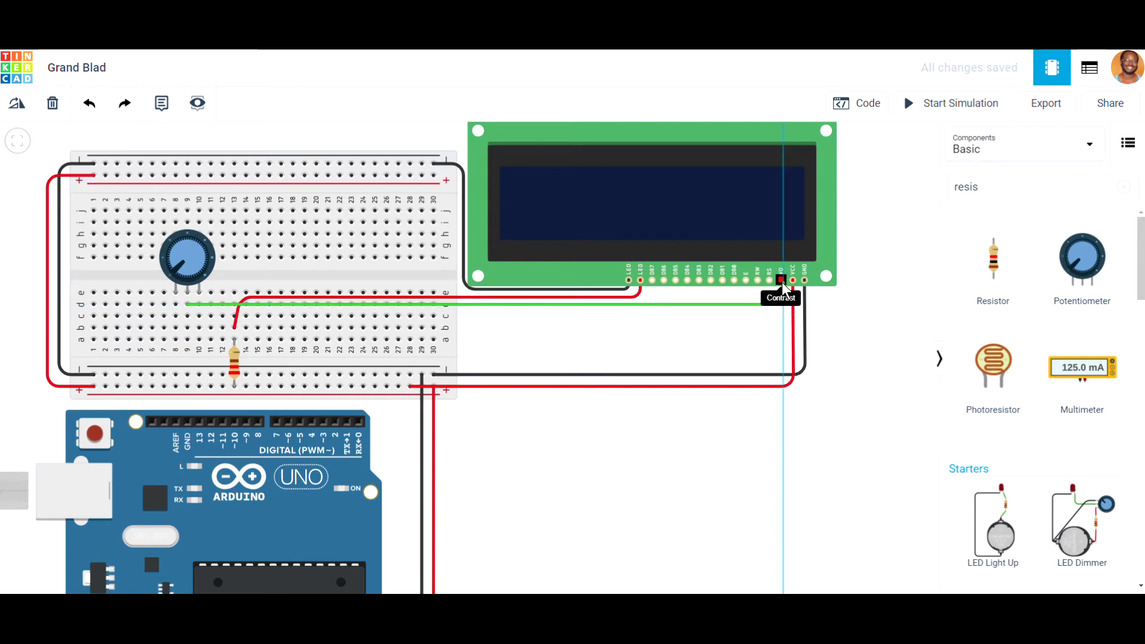
pyautogui.click(781, 282)
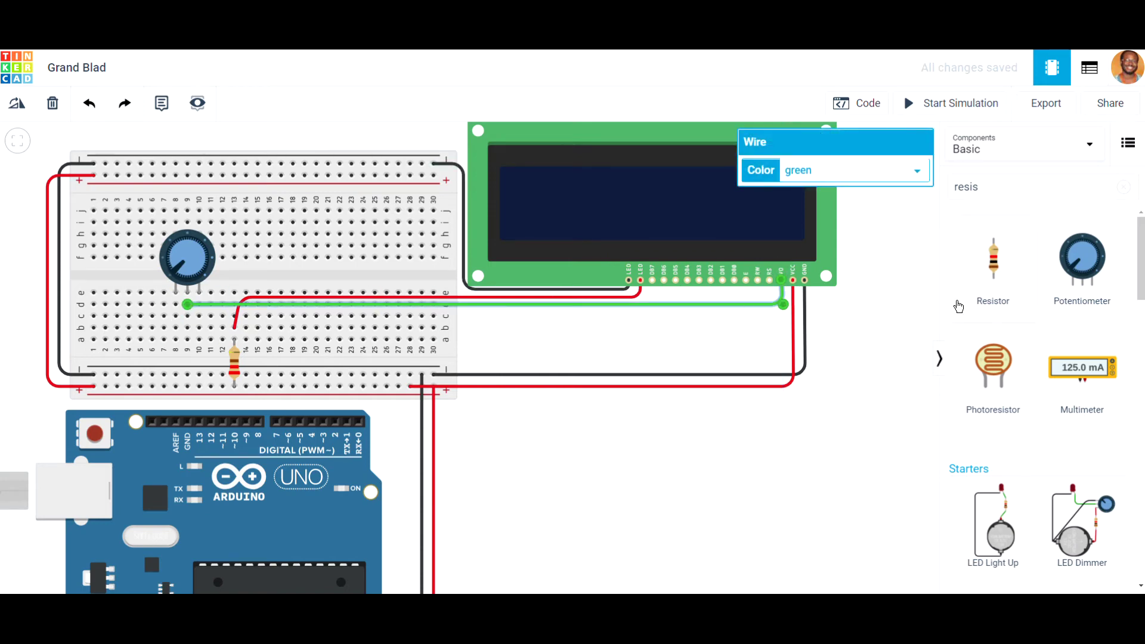
pyautogui.click(849, 168)
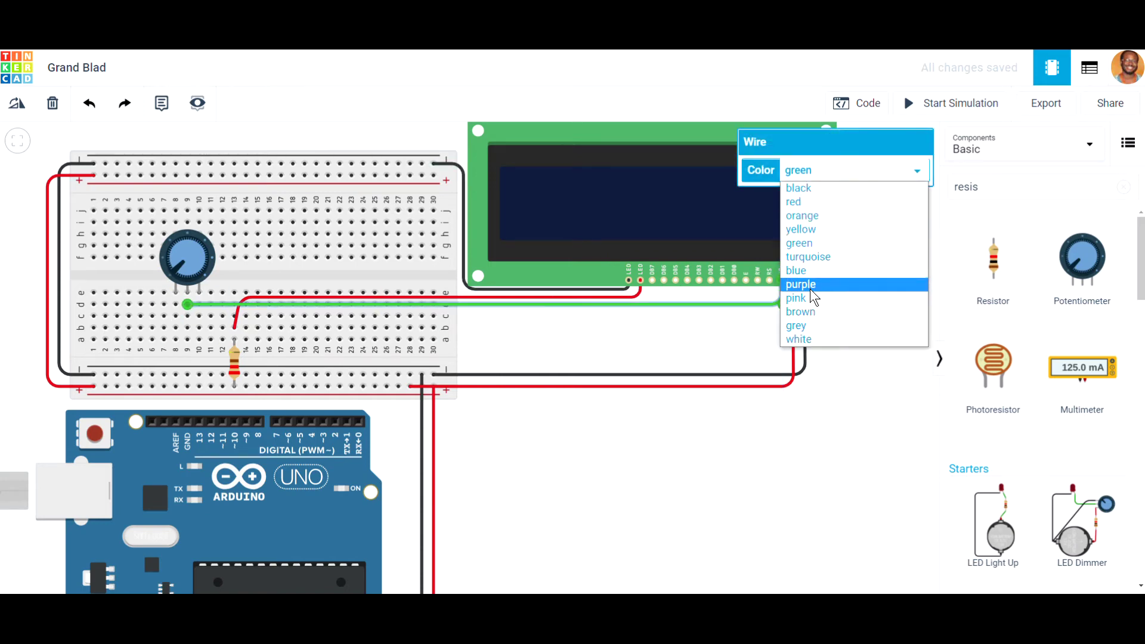
pyautogui.click(810, 324)
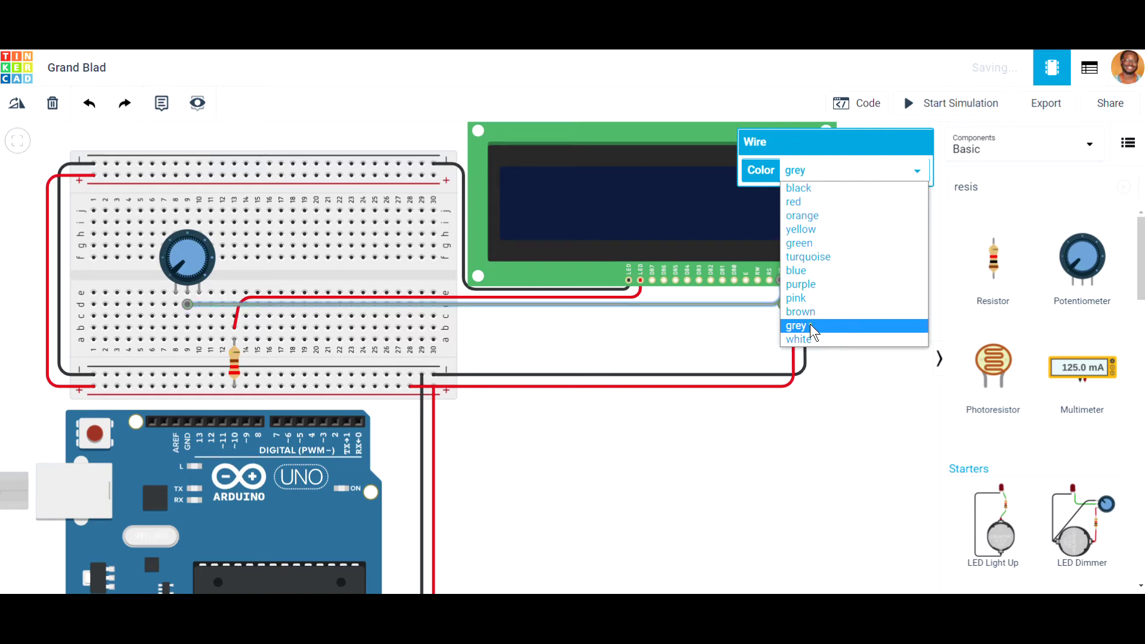
pyautogui.click(615, 333)
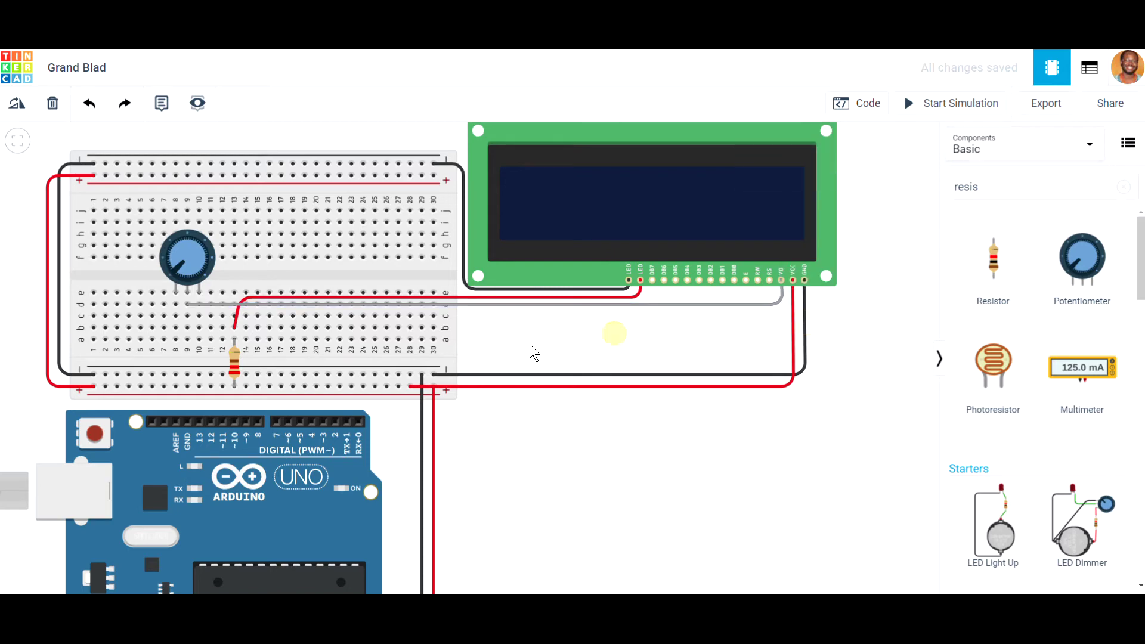
# Connect the potentiometer's column 8 terminal to the lower negative rail with a black wire.
pyautogui.click(175, 338)
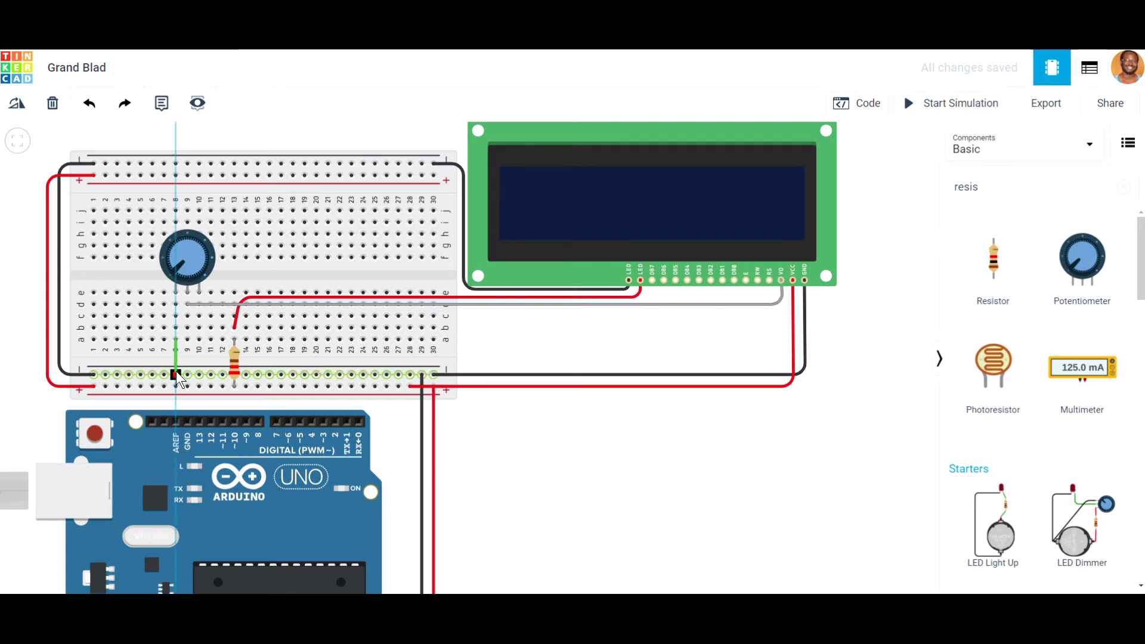
pyautogui.click(176, 371)
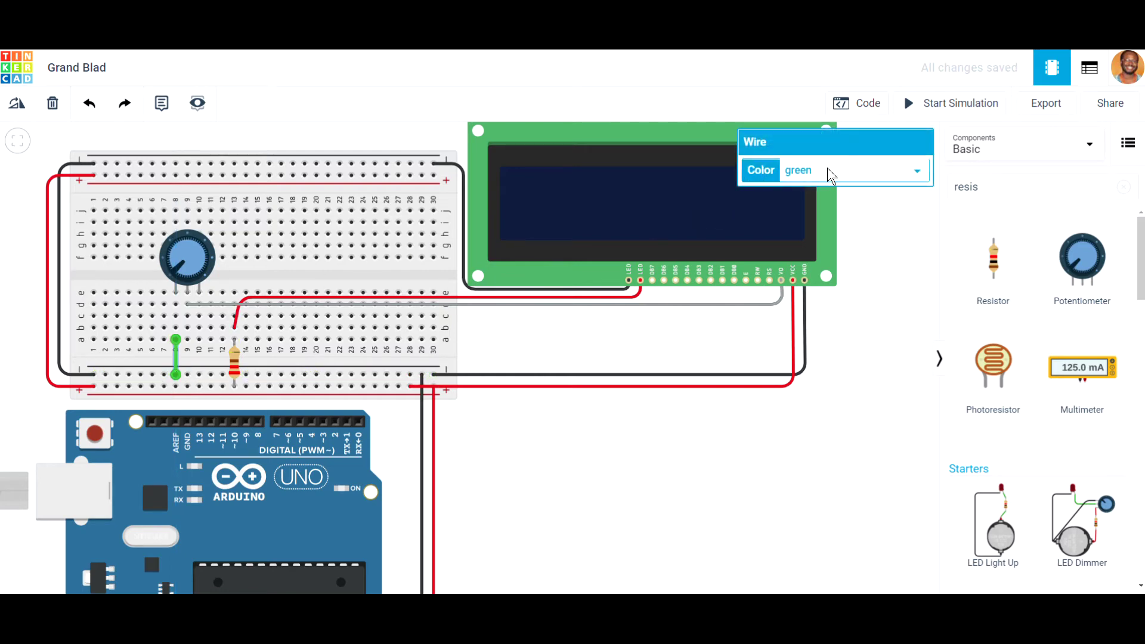
pyautogui.click(828, 167)
pyautogui.click(802, 191)
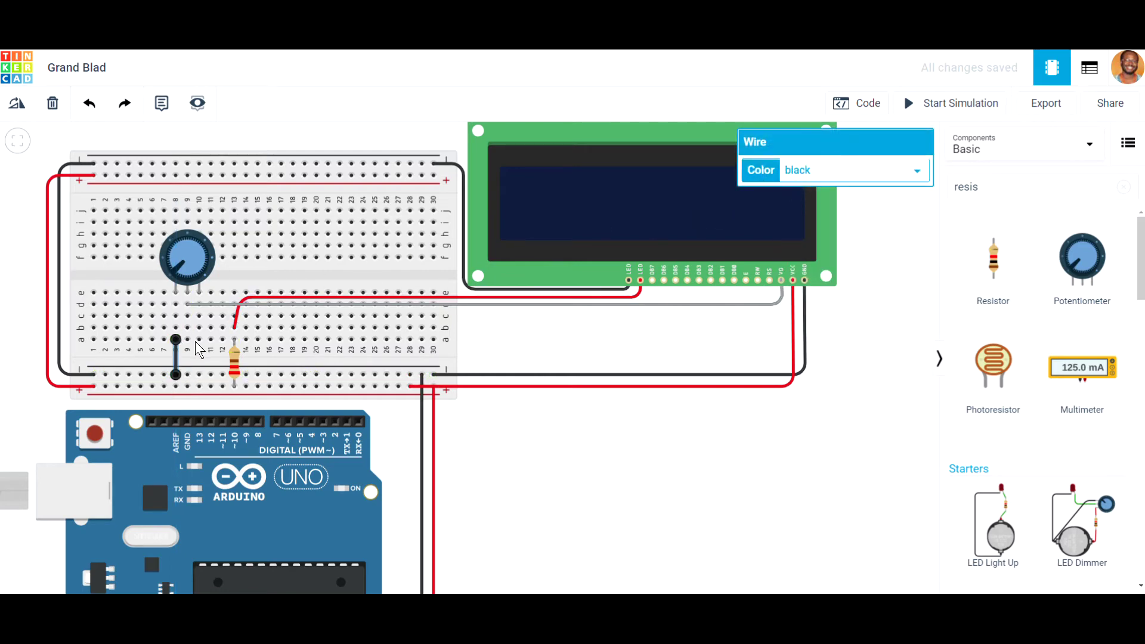
# Connect the potentiometer's column 10 terminal to the lower positive rail with a red wire.
pyautogui.click(198, 339)
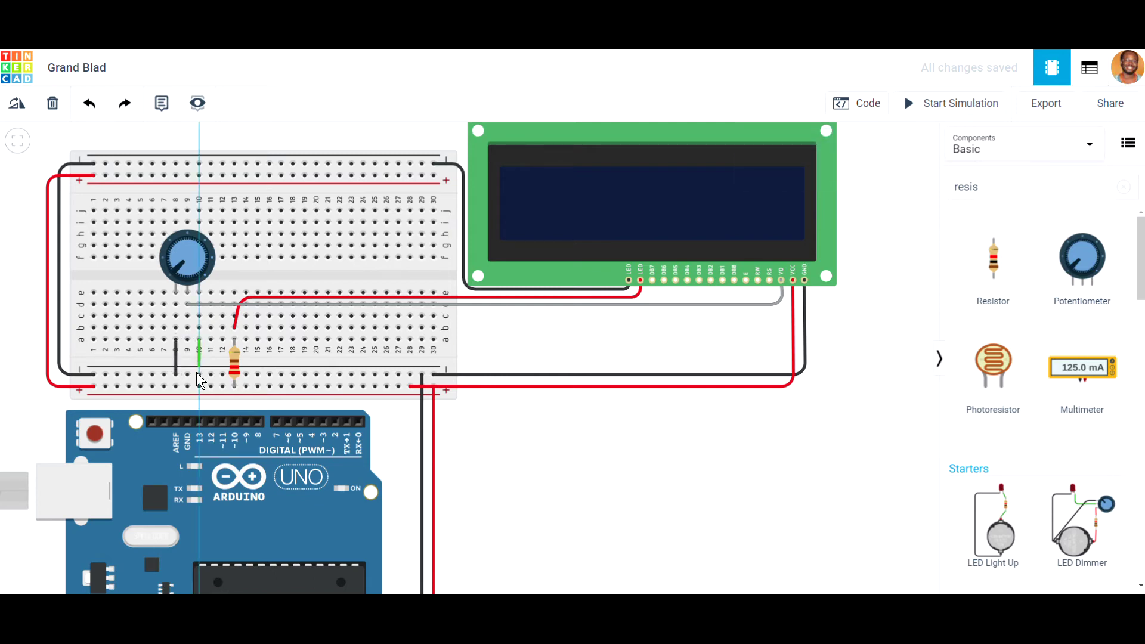
pyautogui.click(199, 385)
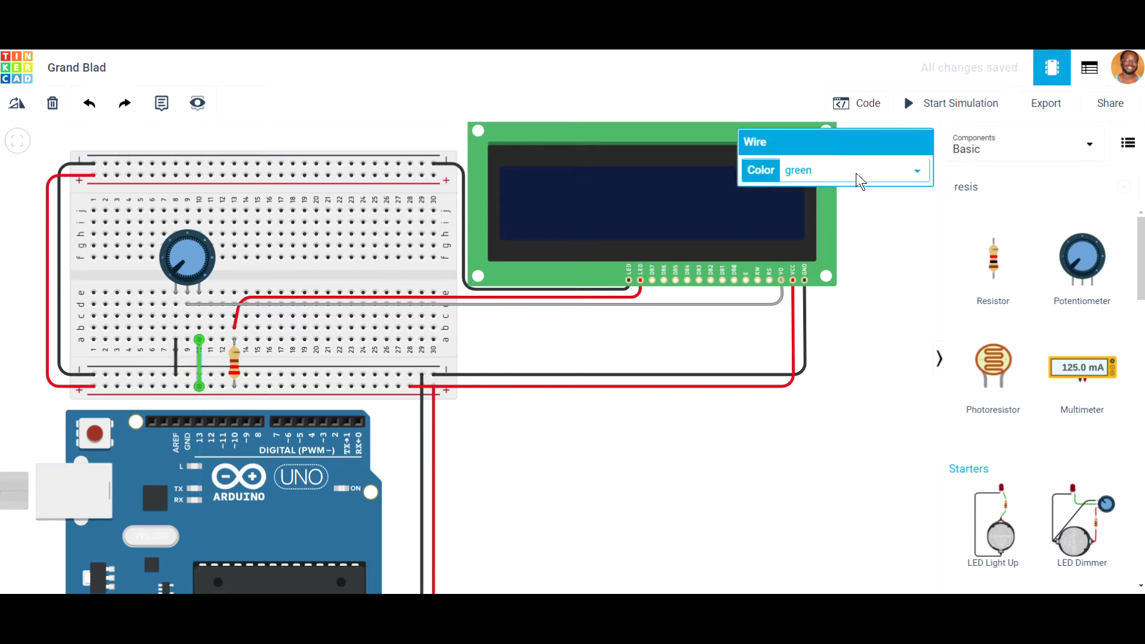
pyautogui.click(859, 173)
pyautogui.press('Escape')
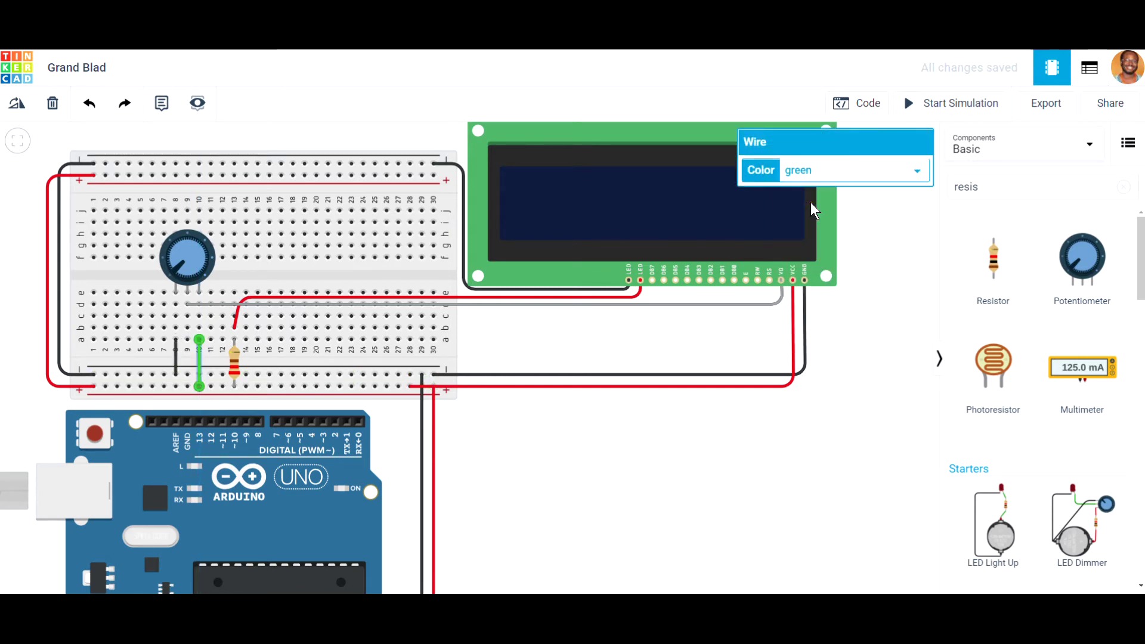
pyautogui.press('r')
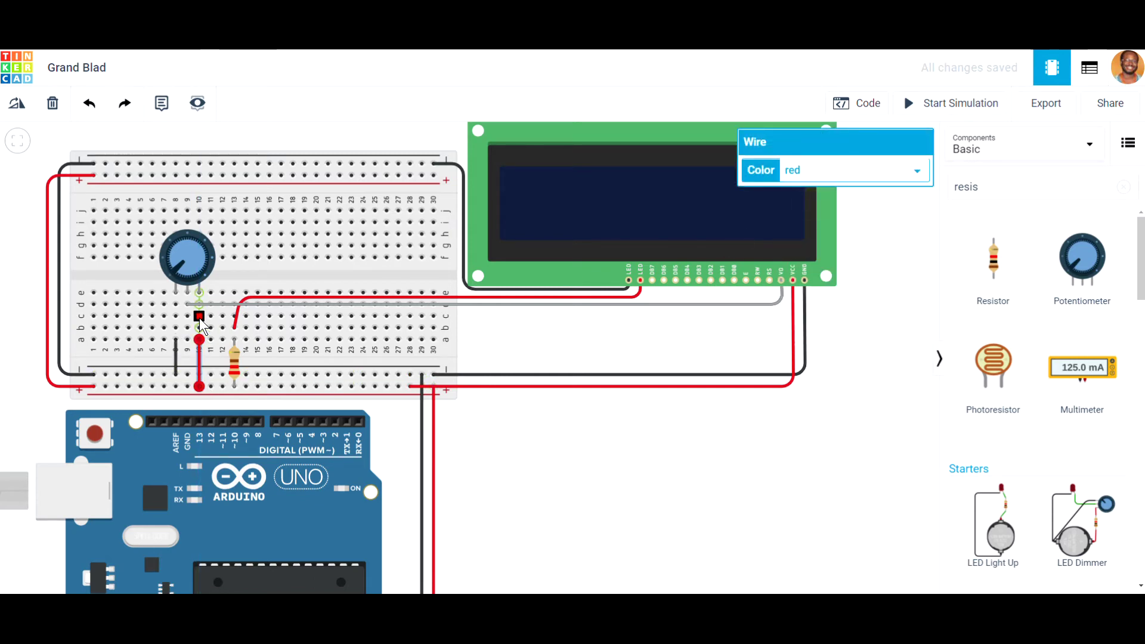
# Start the simulation and turn the potentiometer knob up and back to test the LCD contrast.
pyautogui.click(940, 103)
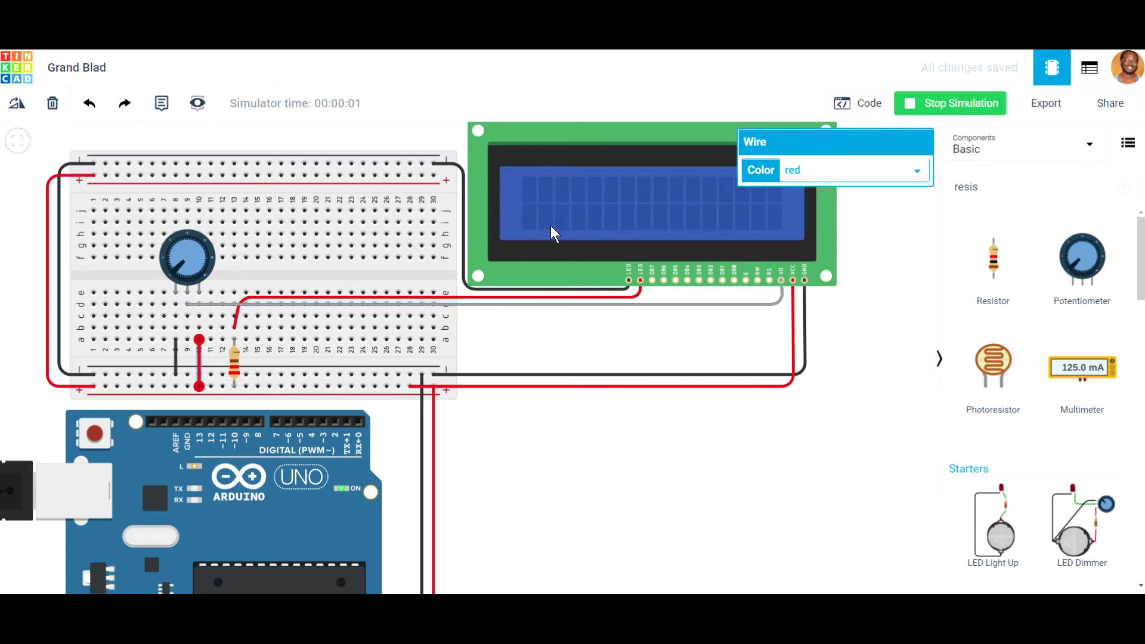
pyautogui.moveTo(174, 268)
pyautogui.mouseDown()
pyautogui.moveTo(175, 244)
pyautogui.moveTo(187, 239)
pyautogui.moveTo(198, 245)
pyautogui.moveTo(194, 273)
pyautogui.moveTo(203, 257)
pyautogui.moveTo(155, 255)
pyautogui.moveTo(166, 289)
pyautogui.moveTo(171, 256)
pyautogui.mouseUp()
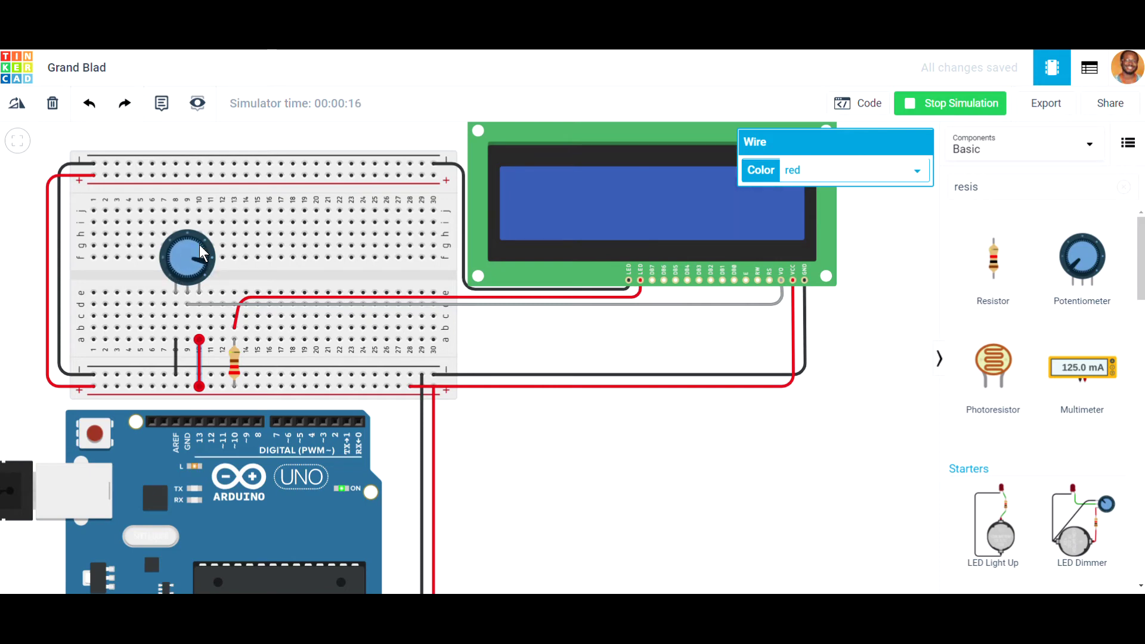
pyautogui.moveTo(170, 265); pyautogui.dragTo(181, 285)
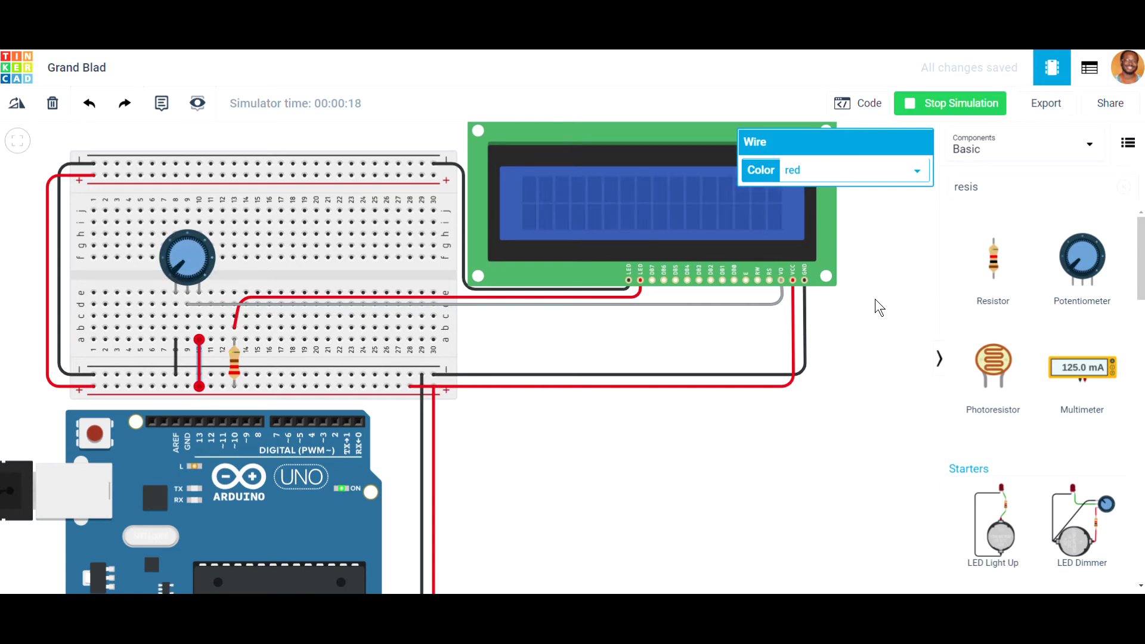
pyautogui.click(890, 284)
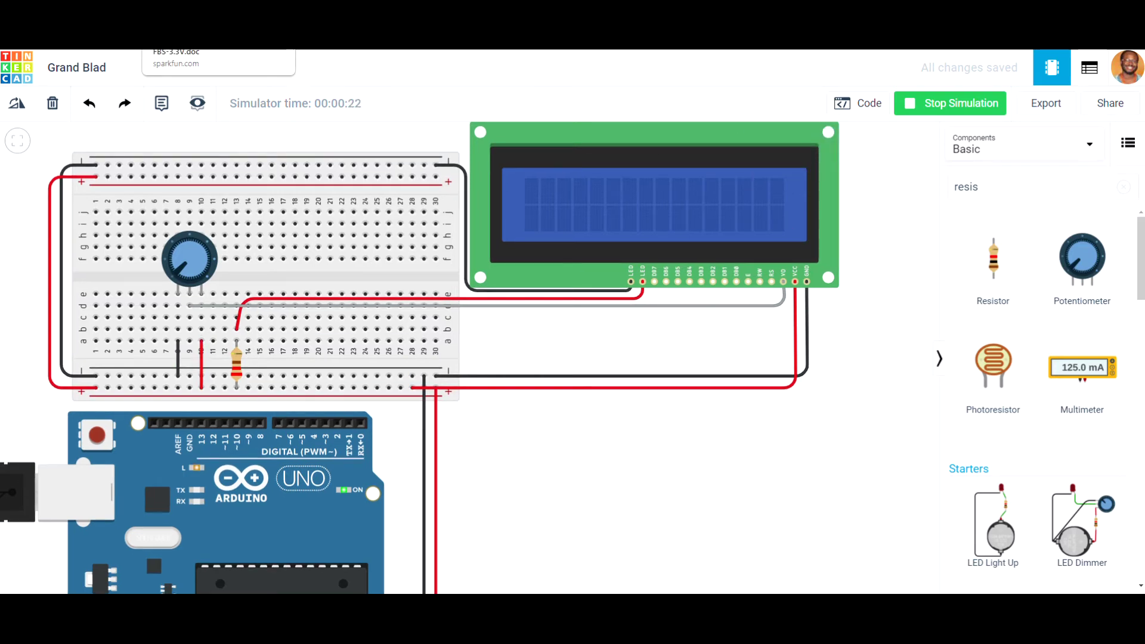
# Switch to the LCD datasheet and examine the block diagram's control and data pins.
pyautogui.click(218, 45)
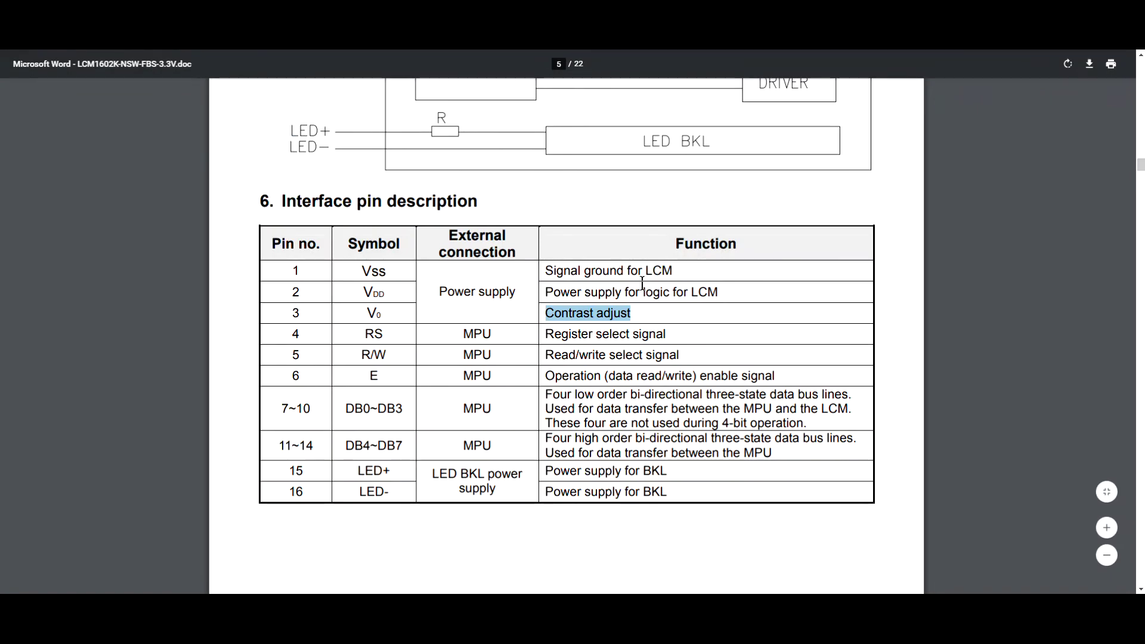
pyautogui.scroll(5, 637, 287)
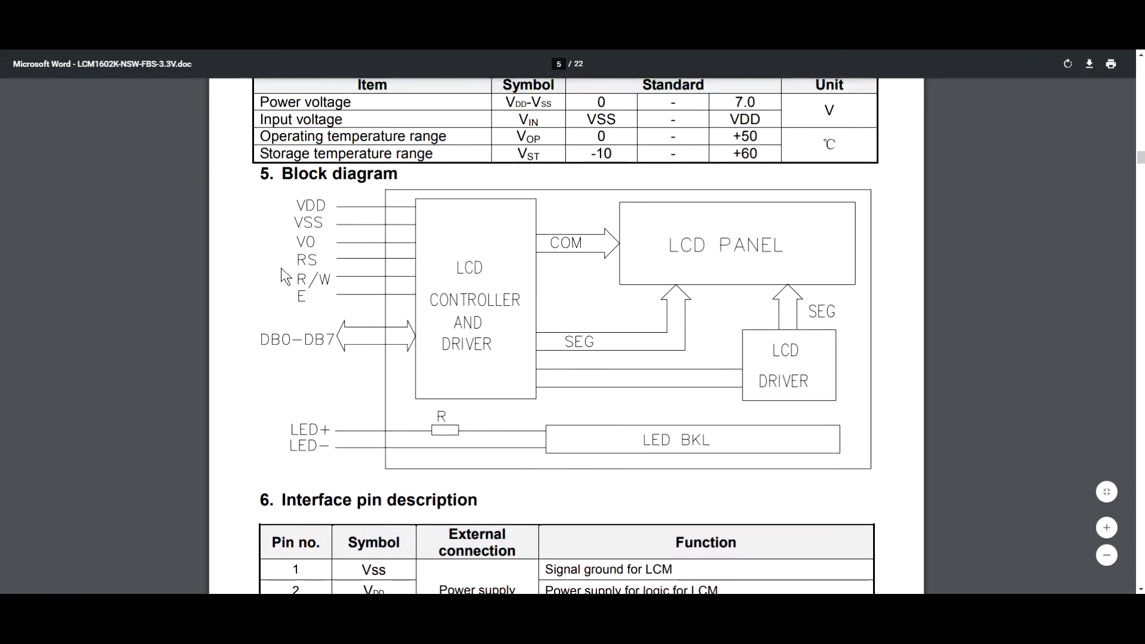